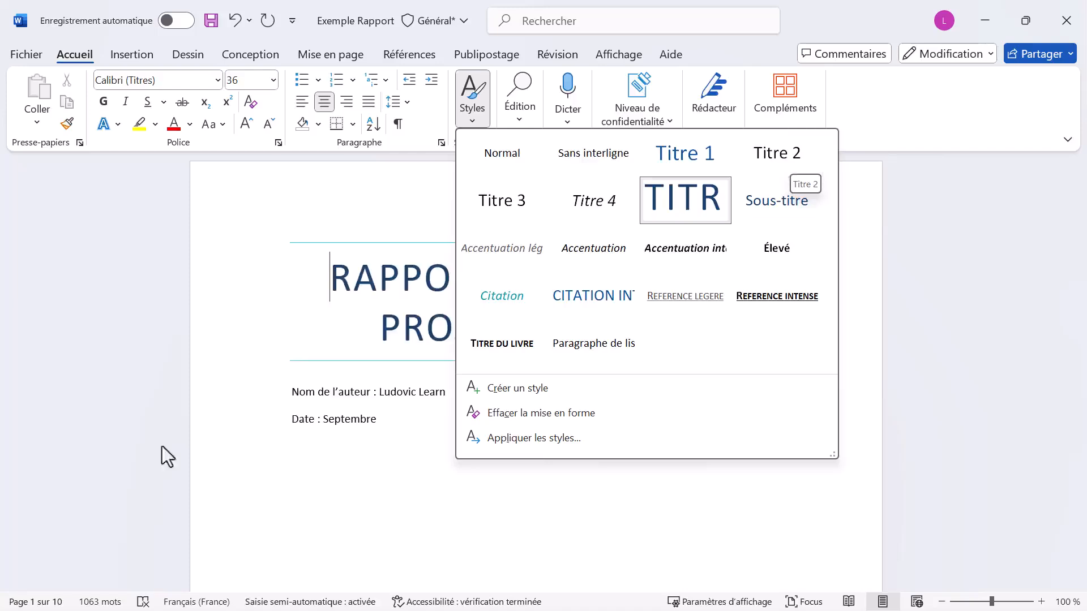
Apply the Titre 1 style to the "Introduction" heading on page 2.
scroll(252, 357, down, 1)
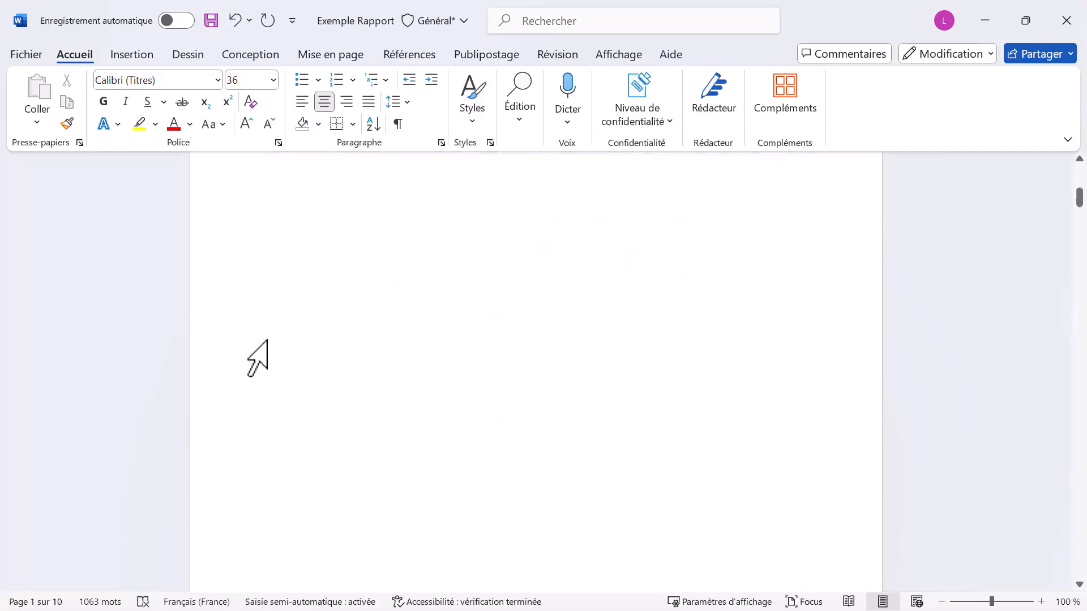
scroll(257, 357, down, 5)
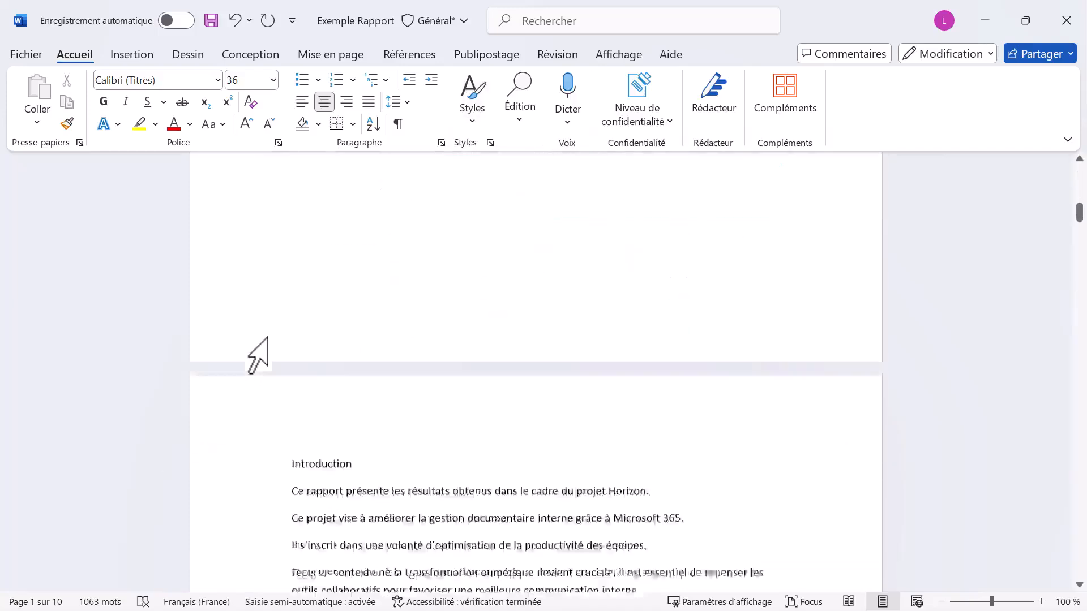
click(248, 222)
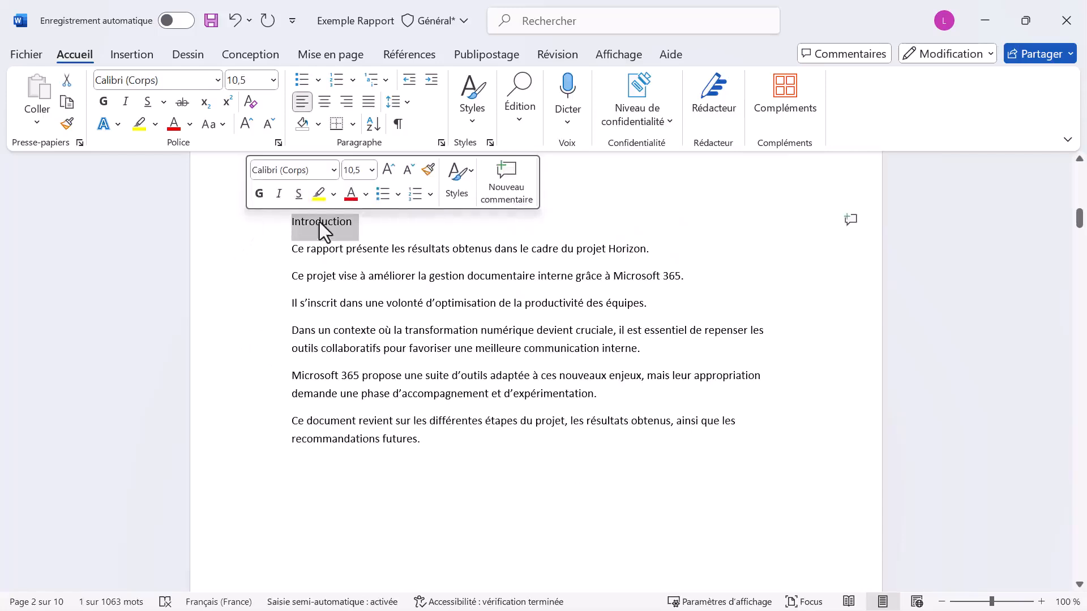
click(477, 126)
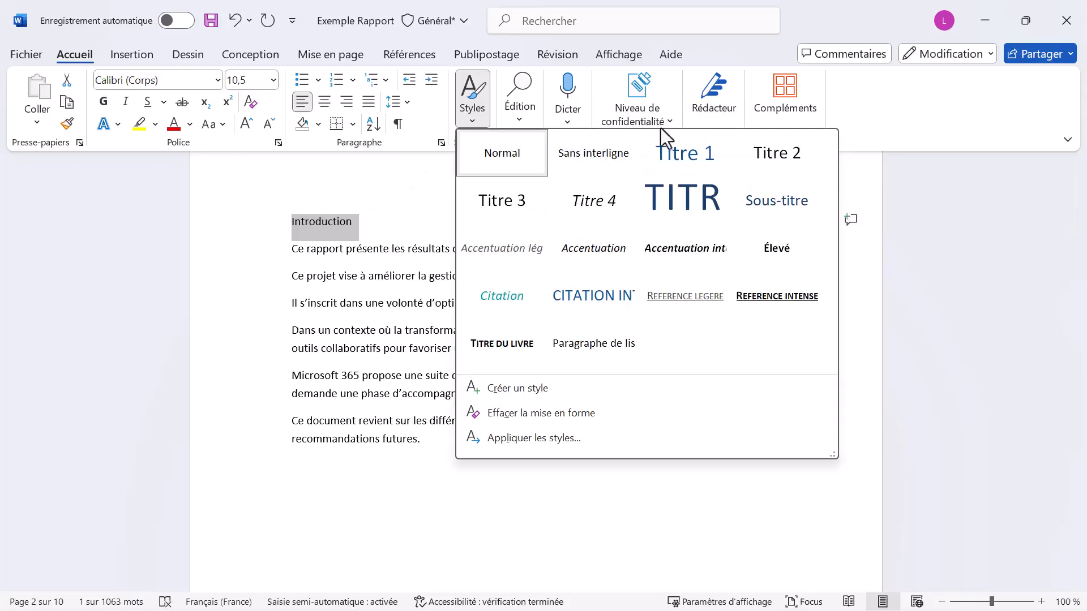
click(681, 150)
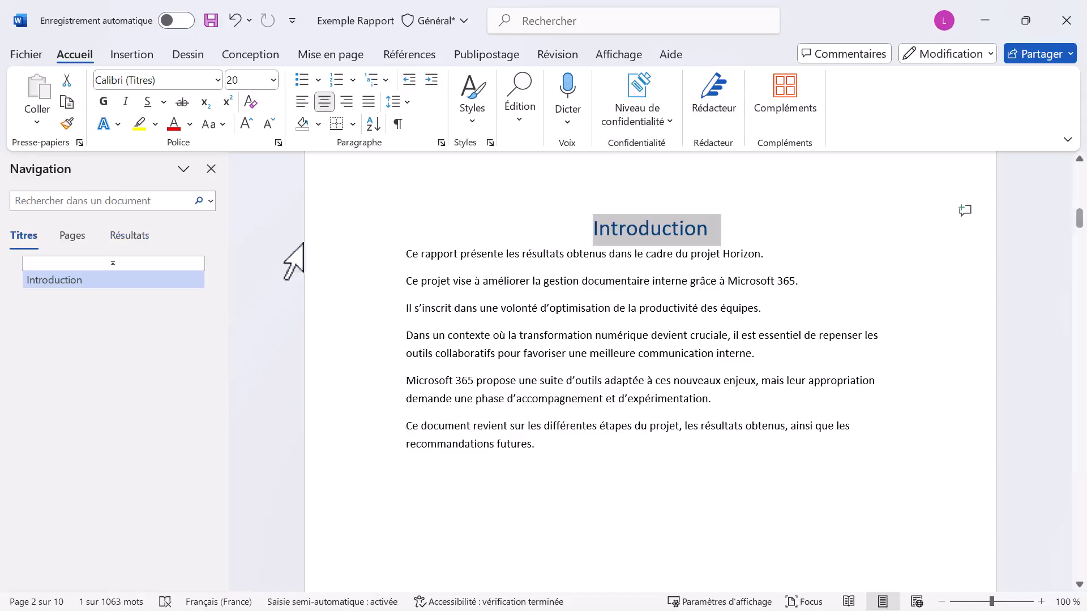
Apply the Titre 1 style to "Objectifs du projet" on page 3, and test navigating to "Introduction" and back through the heading outline.
scroll(522, 279, down, 6)
scroll(525, 279, down, 5)
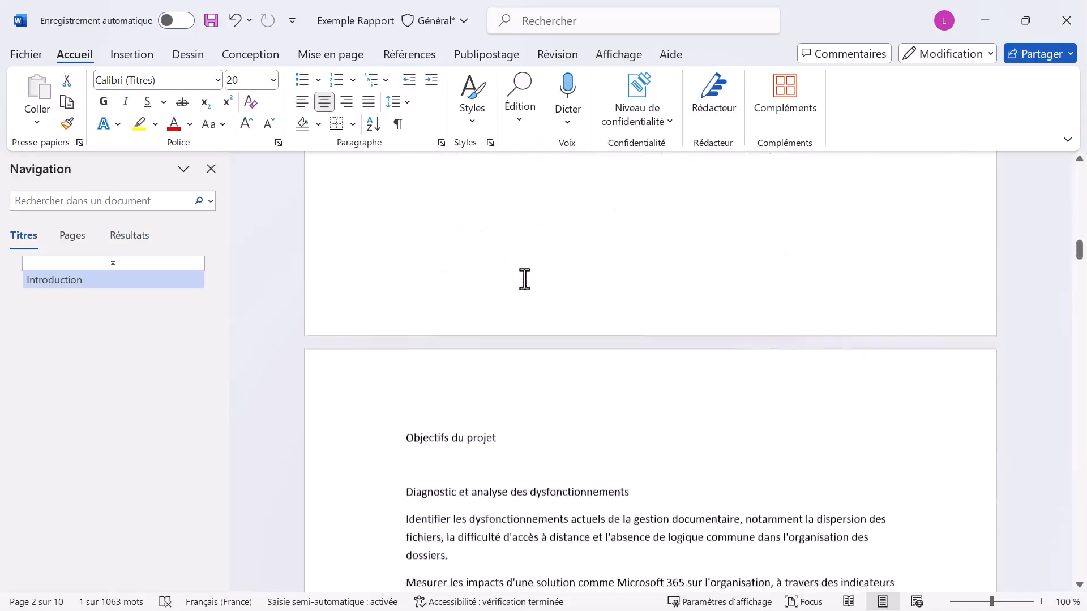
click(351, 313)
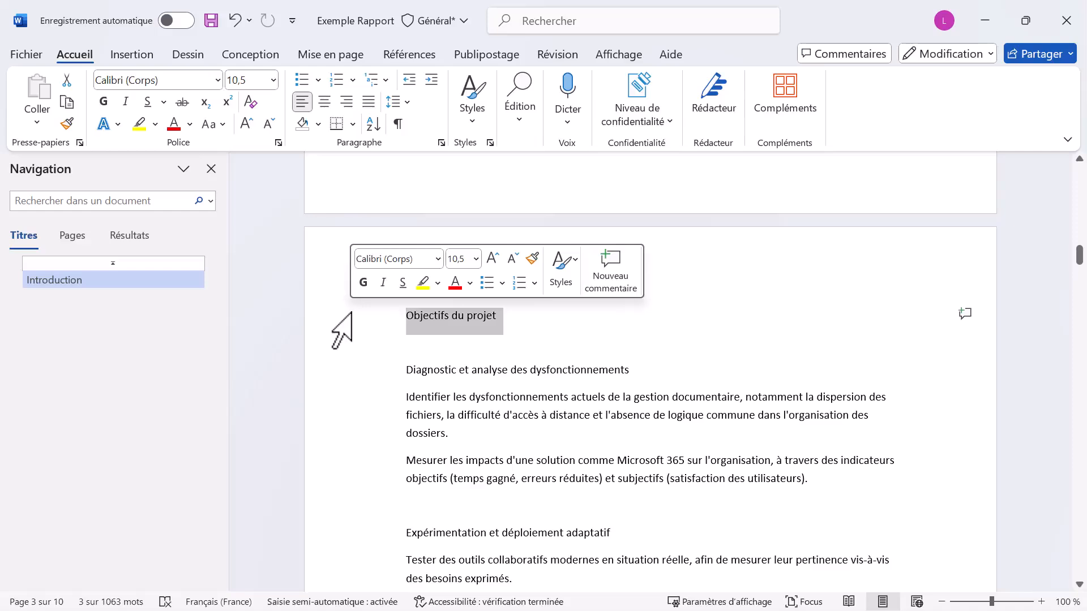
click(472, 107)
click(670, 150)
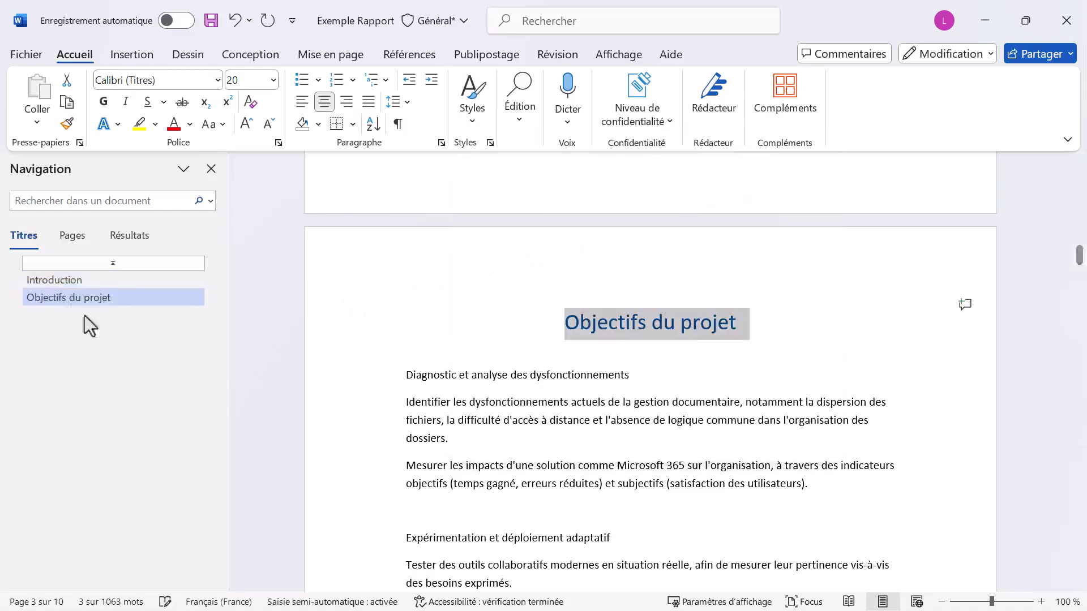
click(81, 280)
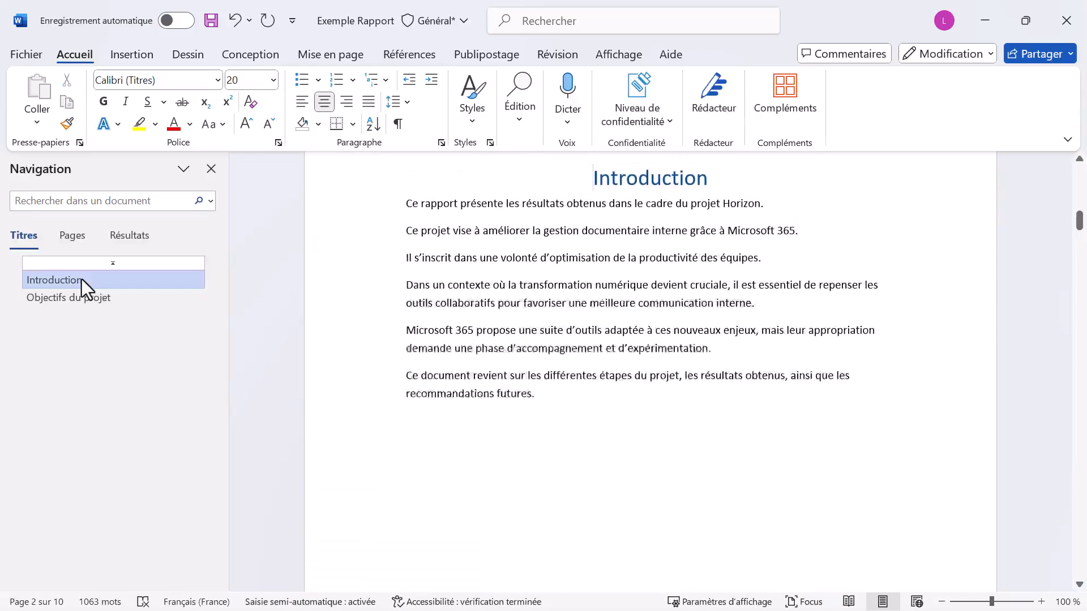
click(79, 297)
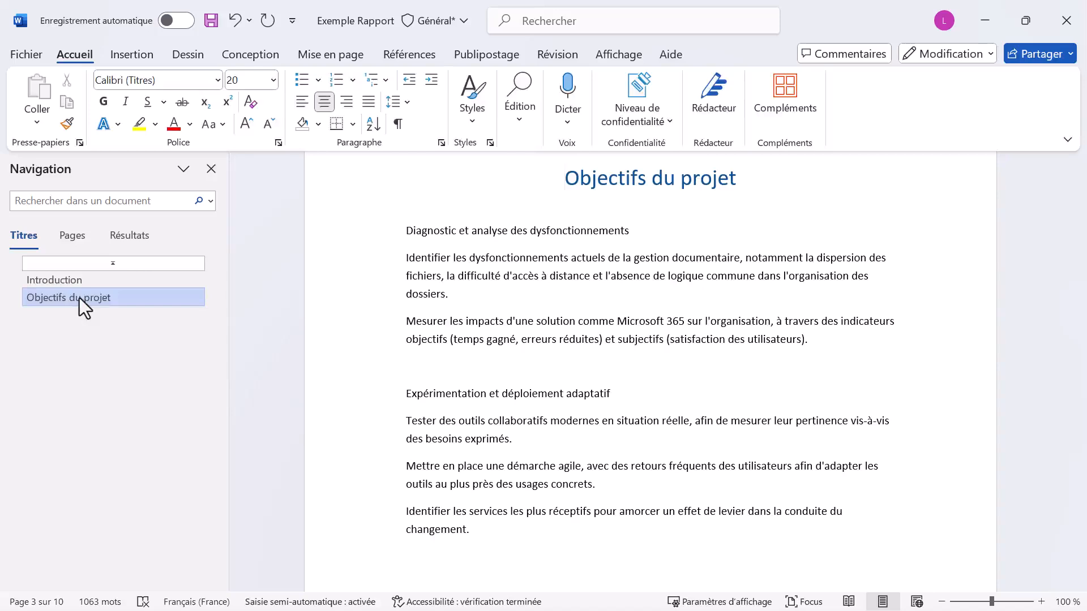
Apply the Titre 2 style to the subheadings "Diagnostic et analyse des dysfonctionnements" and "Expérimentation et déploiement adaptatif".
click(357, 229)
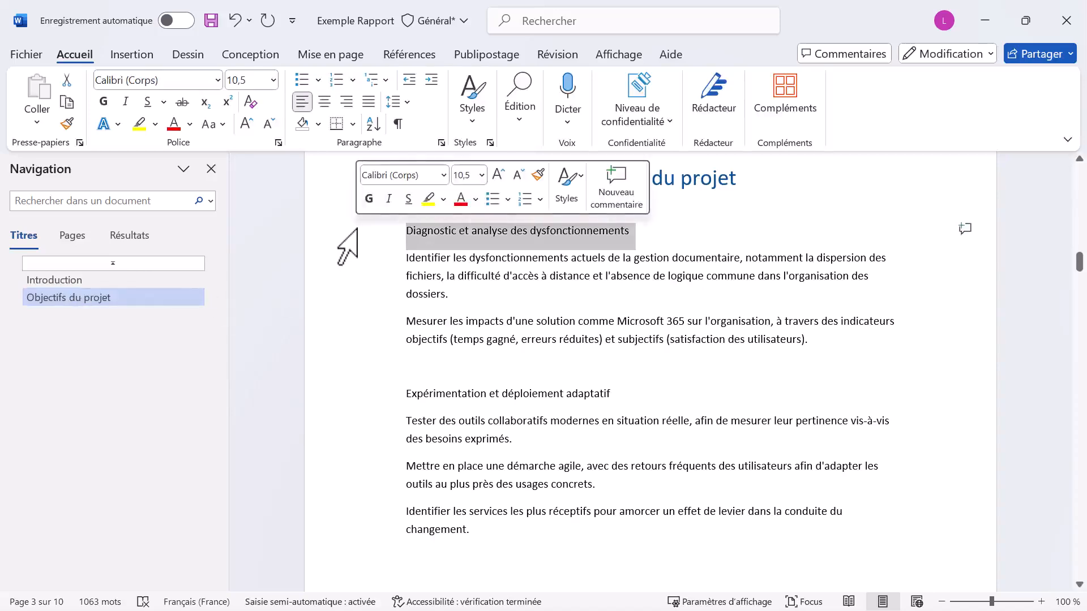
click(473, 91)
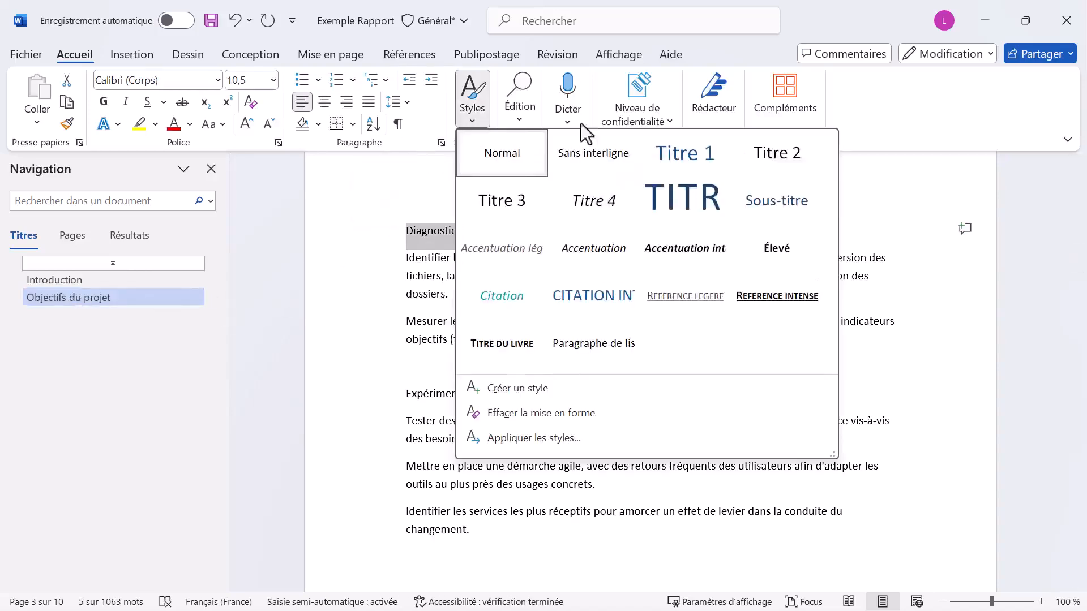
click(761, 154)
click(364, 394)
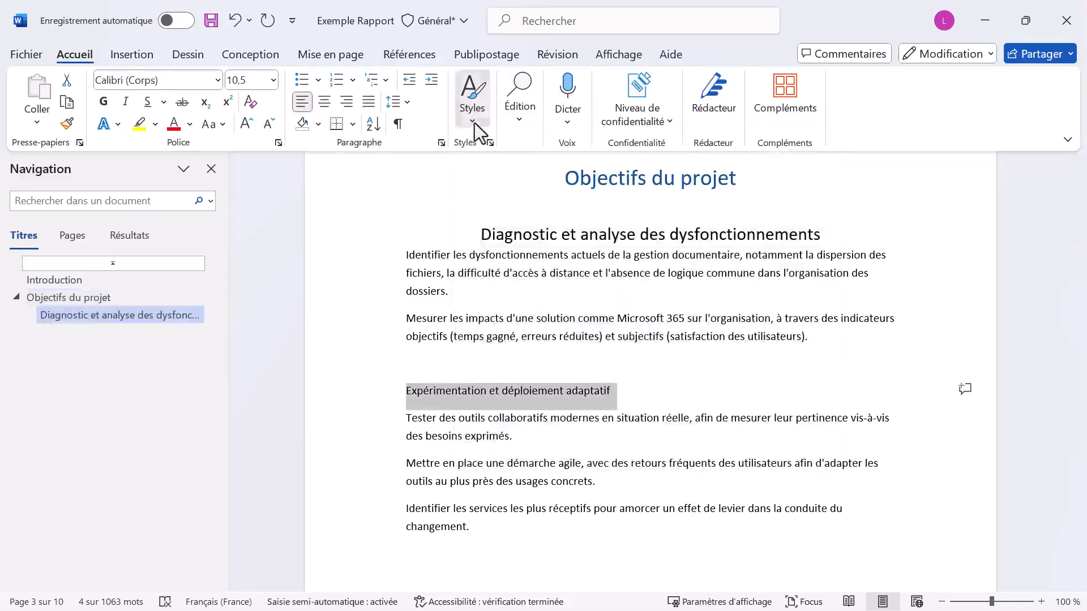
click(474, 124)
click(761, 154)
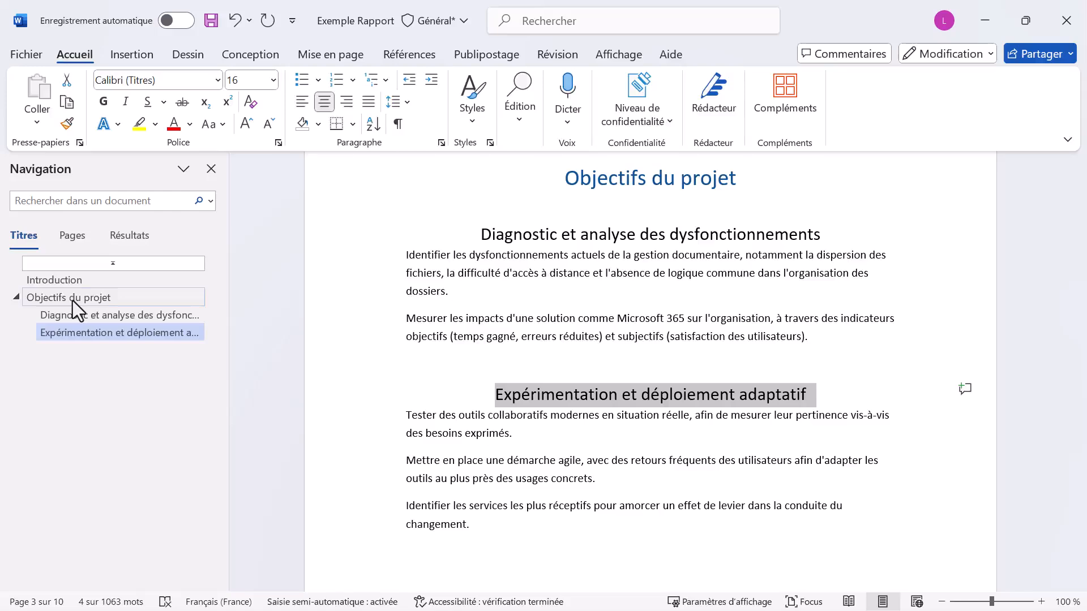
Jump through the document's outline headings in order, from "Introduction" to "Expérimentation et déploiement adaptatif".
click(59, 281)
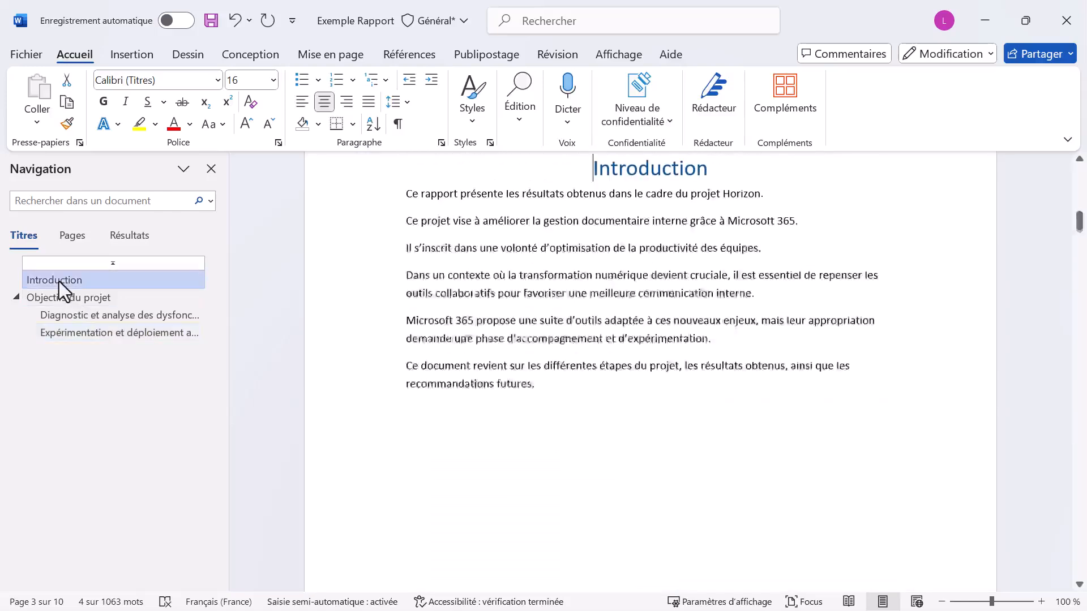
click(69, 297)
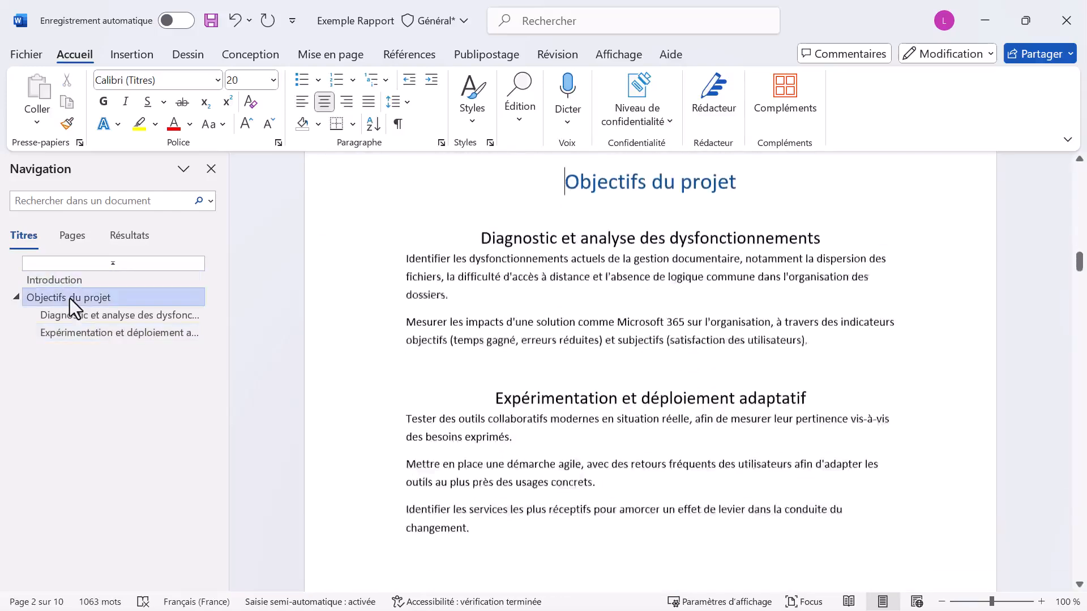
click(91, 317)
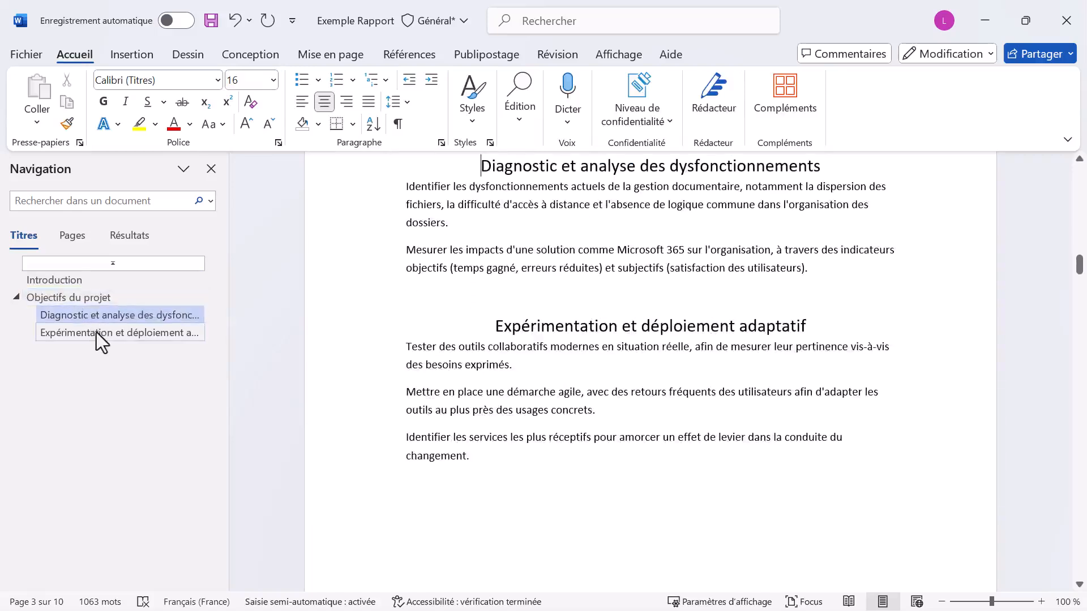
click(96, 332)
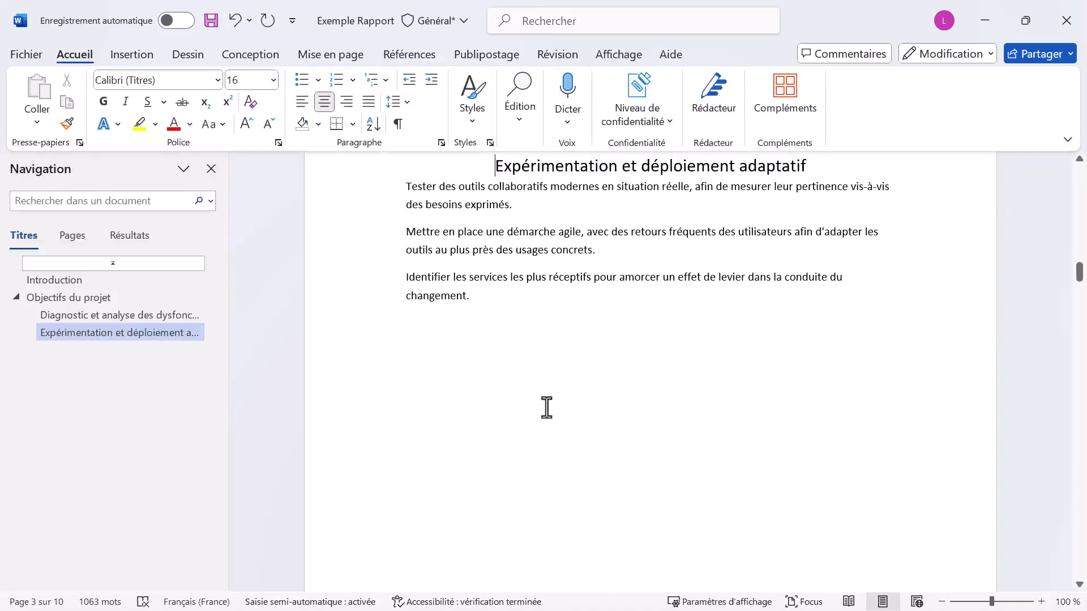
Apply the Titre 1 style to the "Méthodologie" heading on page 4.
scroll(546, 405, down, 6)
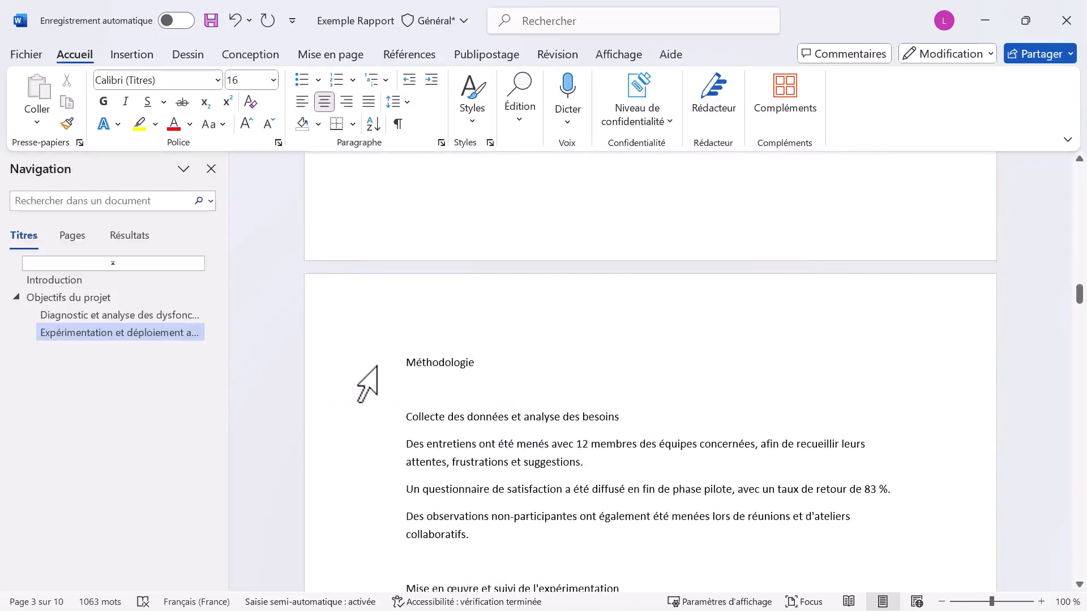
click(374, 368)
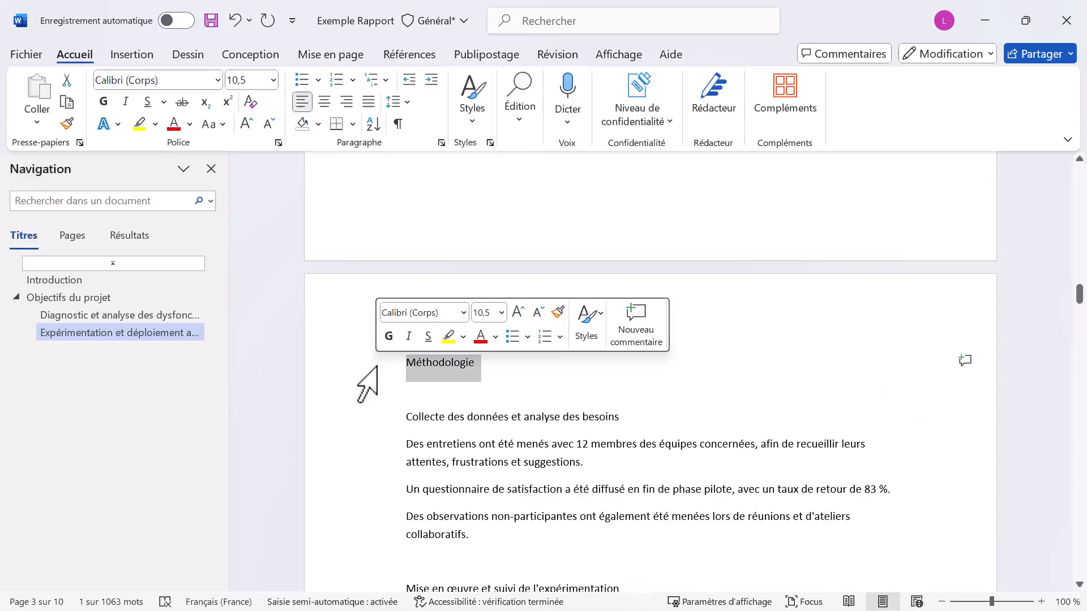
click(478, 120)
click(710, 158)
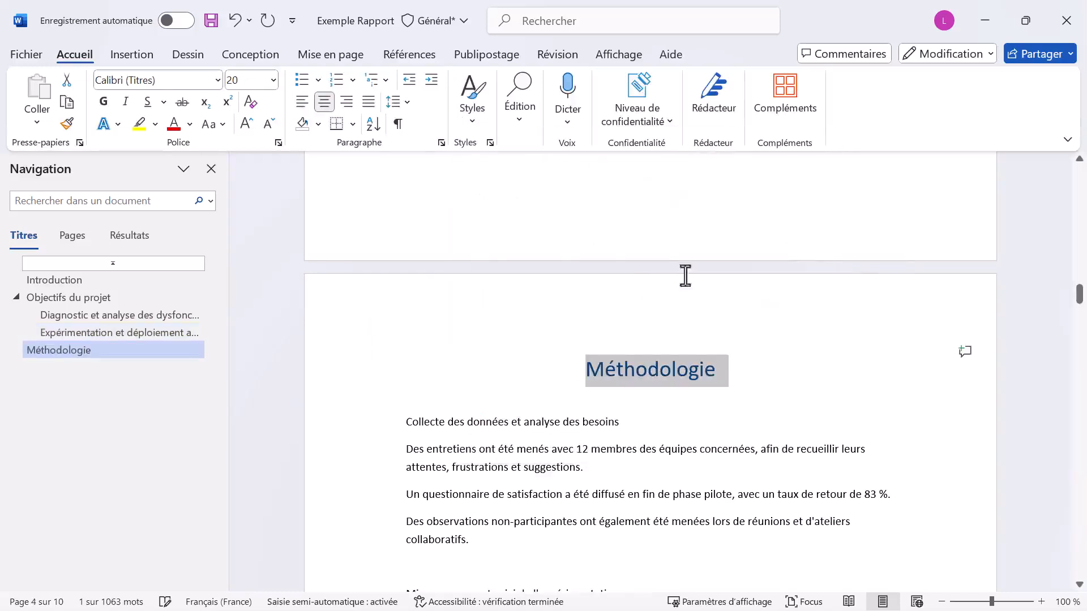
Apply the Titre 2 style to the Méthodologie subheadings "Collecte des données et analyse des besoins" and "Mise en œuvre et suivi de l'expérimentation".
click(380, 440)
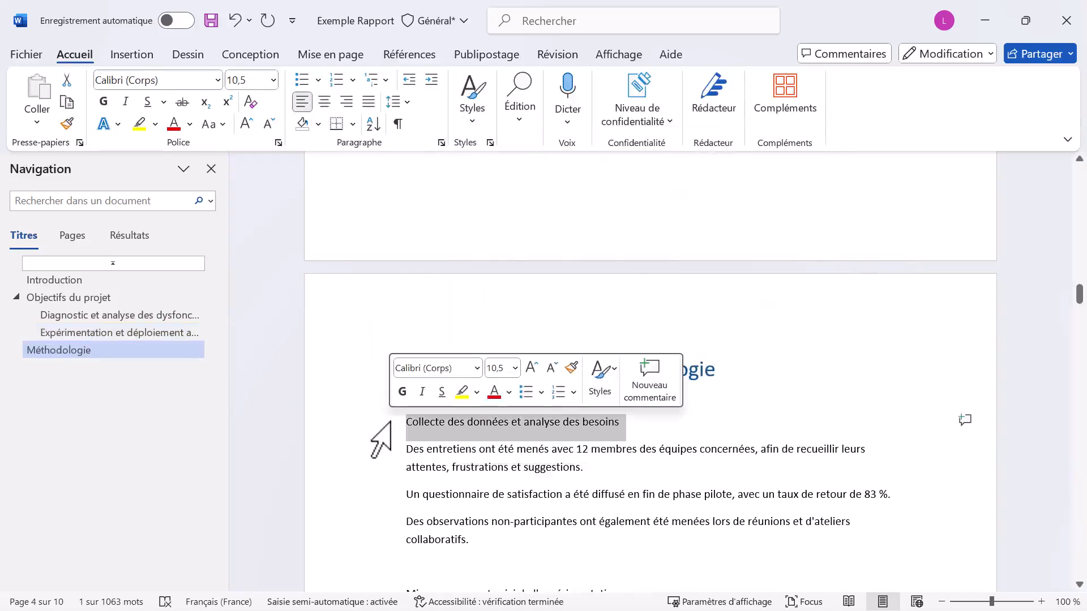
click(476, 120)
click(770, 158)
scroll(587, 388, down, 3)
click(380, 347)
click(475, 120)
click(777, 152)
Apply the Titre 1 style to the "Analyse des besoins" heading at the start of its page.
scroll(761, 379, down, 7)
click(381, 298)
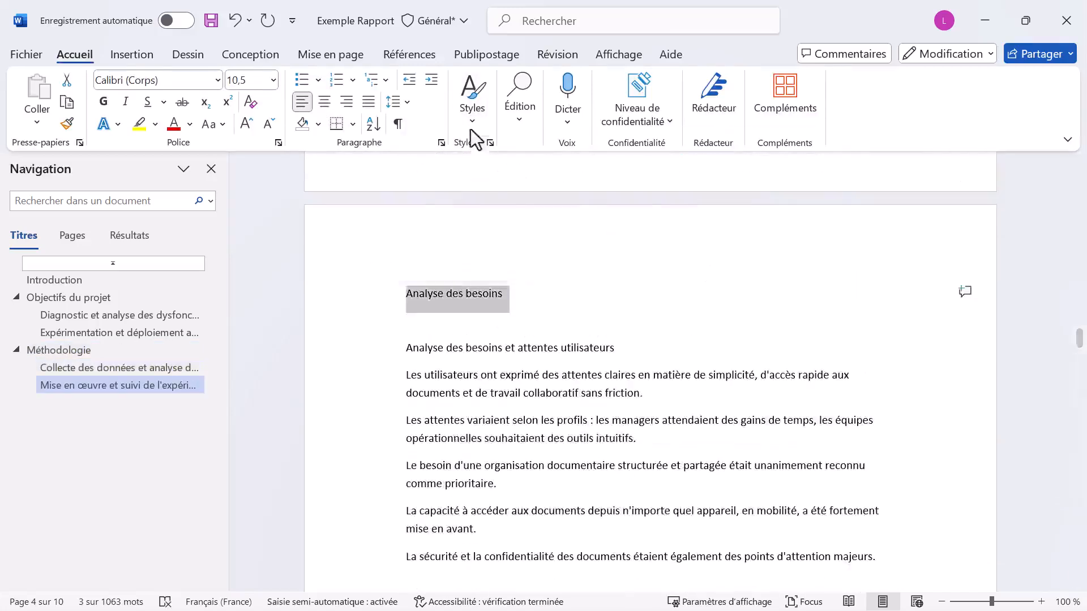
click(475, 120)
click(711, 158)
Apply the Titre 2 style to "Analyse des besoins et attentes utilisateurs" and to the subheading beginning "Identification des" in the same section.
click(380, 353)
click(475, 120)
click(774, 159)
scroll(566, 340, down, 3)
click(362, 412)
click(475, 120)
click(773, 159)
Apply the Titre 1 style to the "Résultats observés" heading on page 6.
scroll(765, 215, down, 5)
click(381, 181)
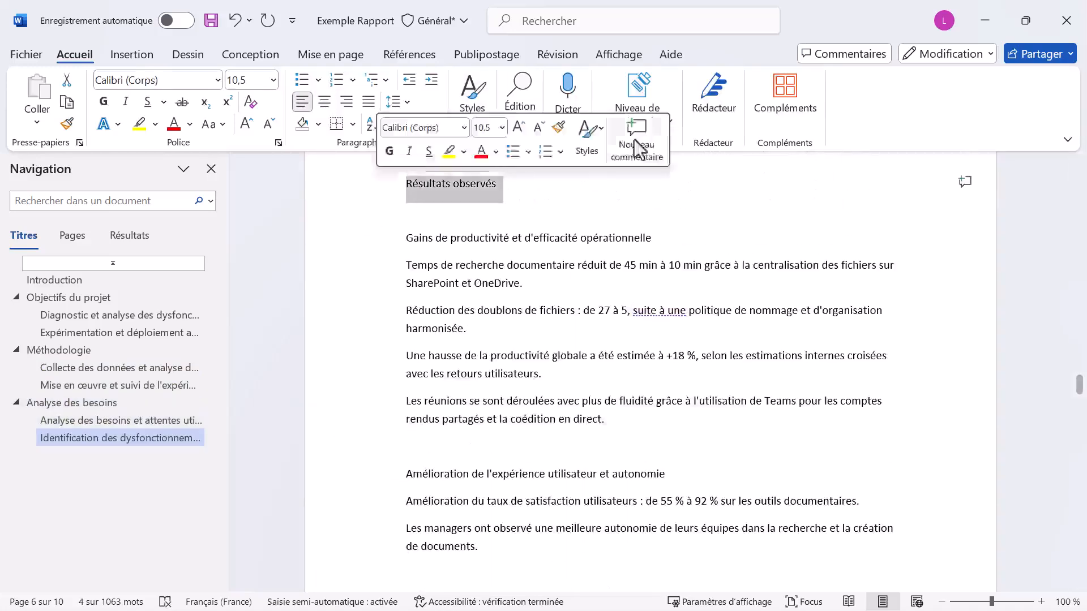
click(476, 120)
click(712, 153)
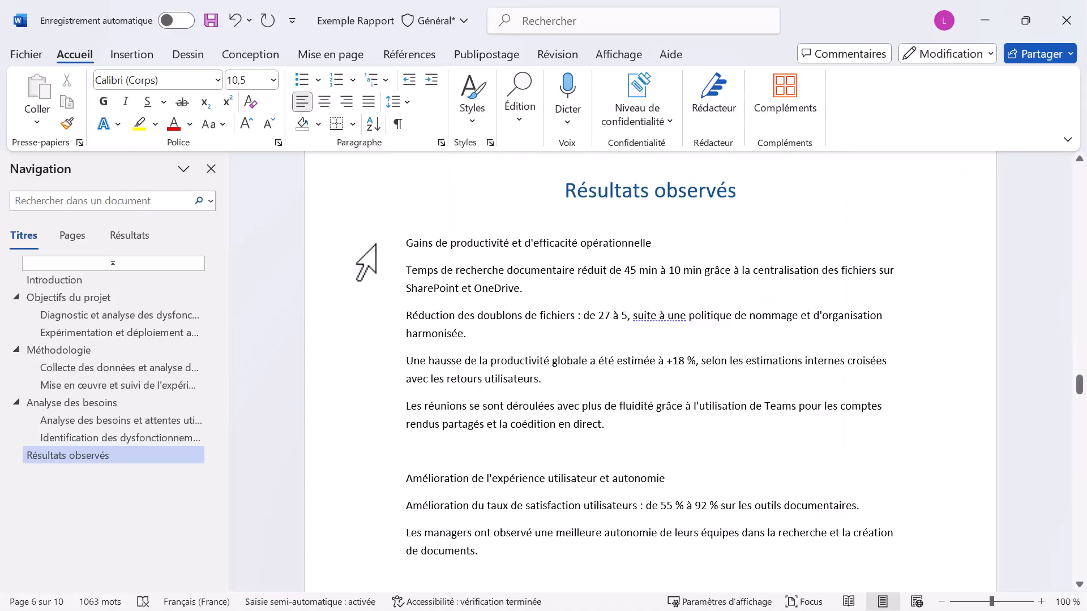
Select "Gains de productivité et d'efficacité opérationnelle" and "Amélioration de l'expérience utilisateur et autonomie" together and apply the Titre 2 style to both.
click(374, 245)
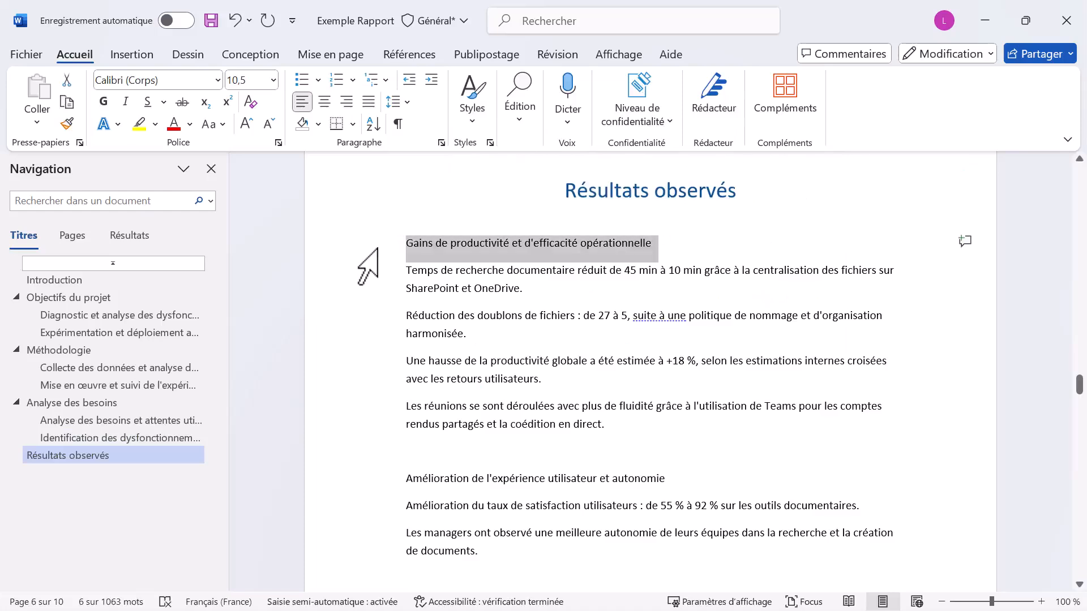
key(ctrl)
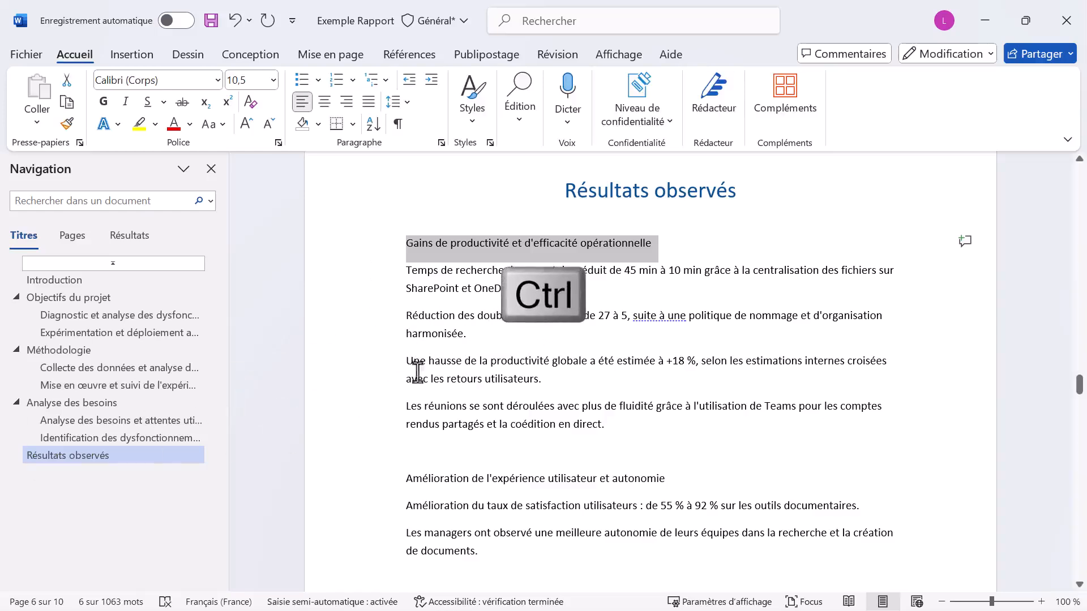
ctrl+click(375, 481)
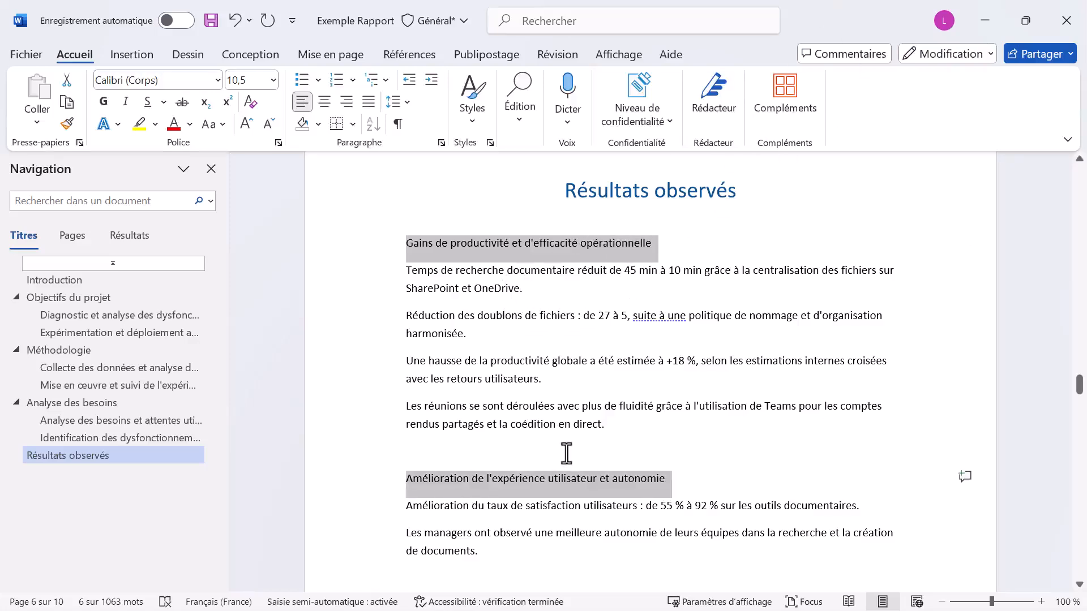
click(472, 114)
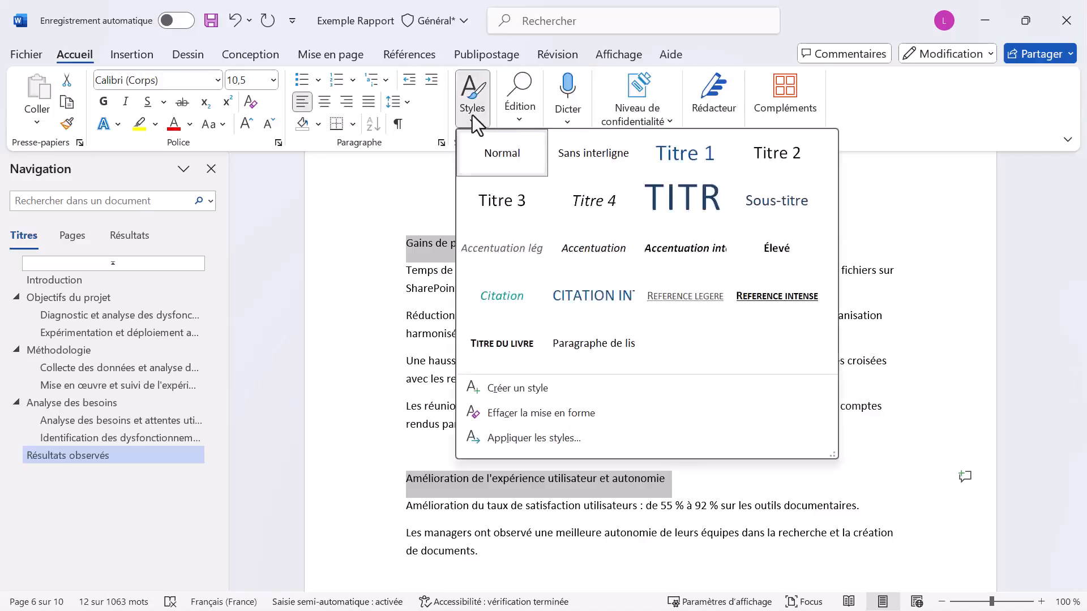
click(788, 161)
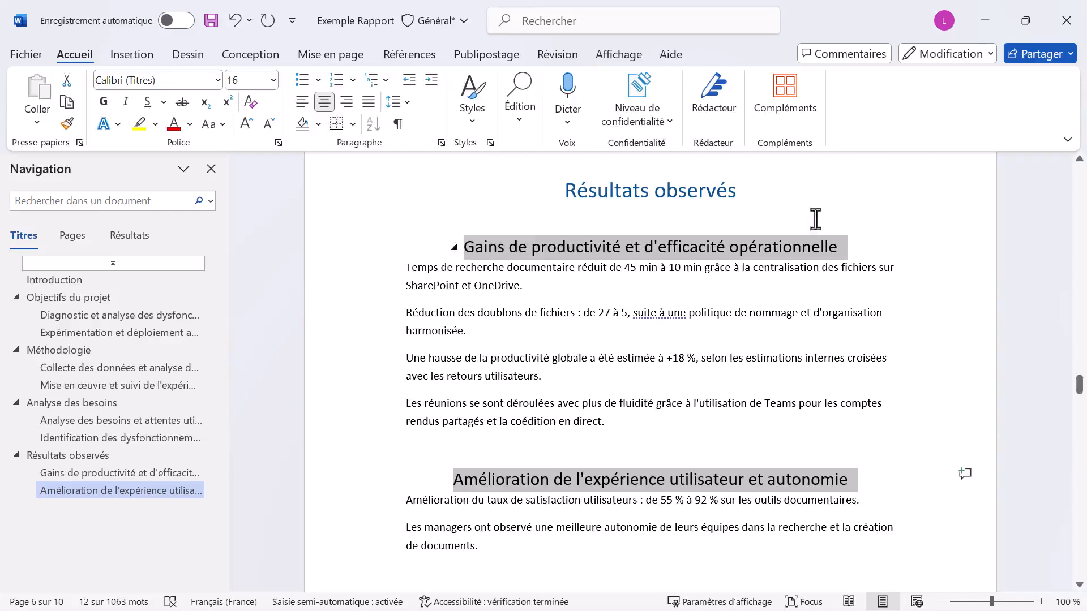
Apply the Titre 1 style to the "Illustration des résultats" heading on page 7.
scroll(816, 219, down, 8)
scroll(612, 279, down, 5)
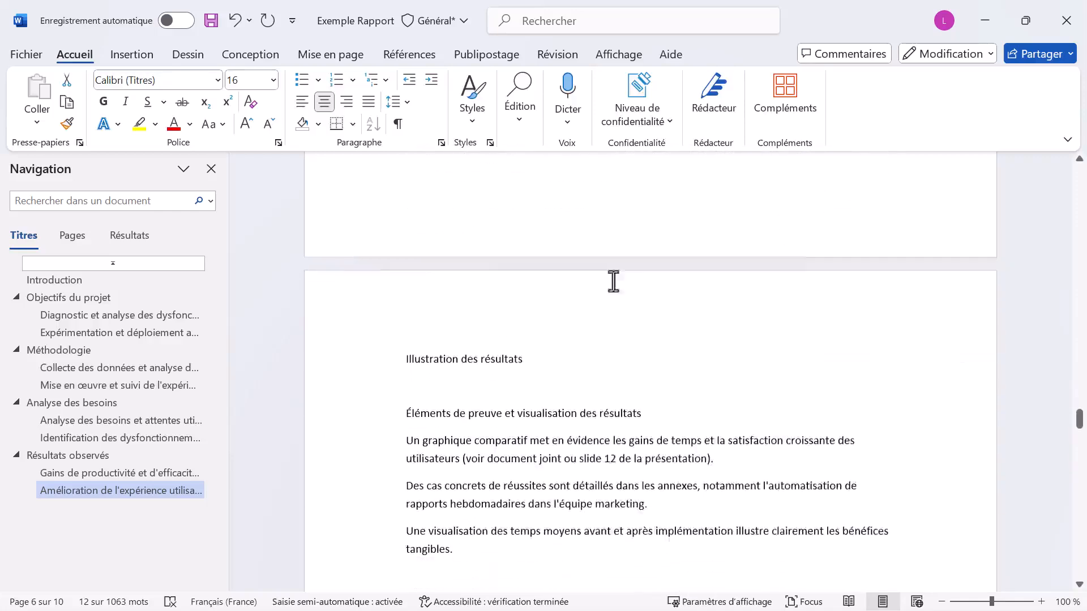
click(376, 333)
click(472, 99)
click(682, 151)
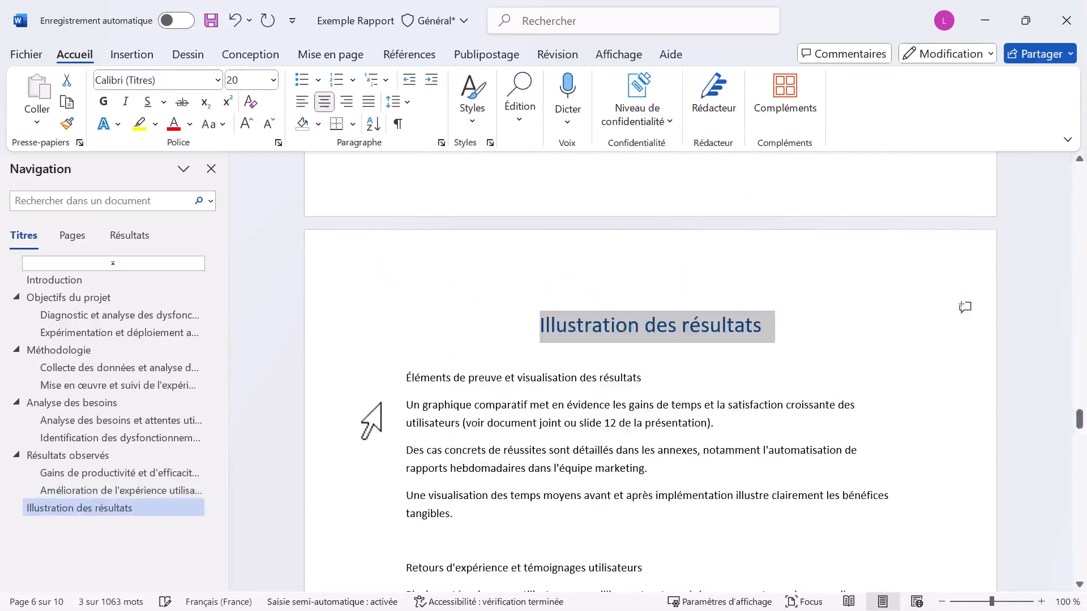
Apply the Titre 2 style at once to "Éléments de preuve et visualisation des résultats" and "Retours d'expérience et témoignages utilisateurs".
click(362, 377)
ctrl+click(360, 569)
click(470, 120)
click(781, 152)
Apply the Titre 1 style to the "Limites du projet" heading on page 8.
scroll(805, 404, down, 12)
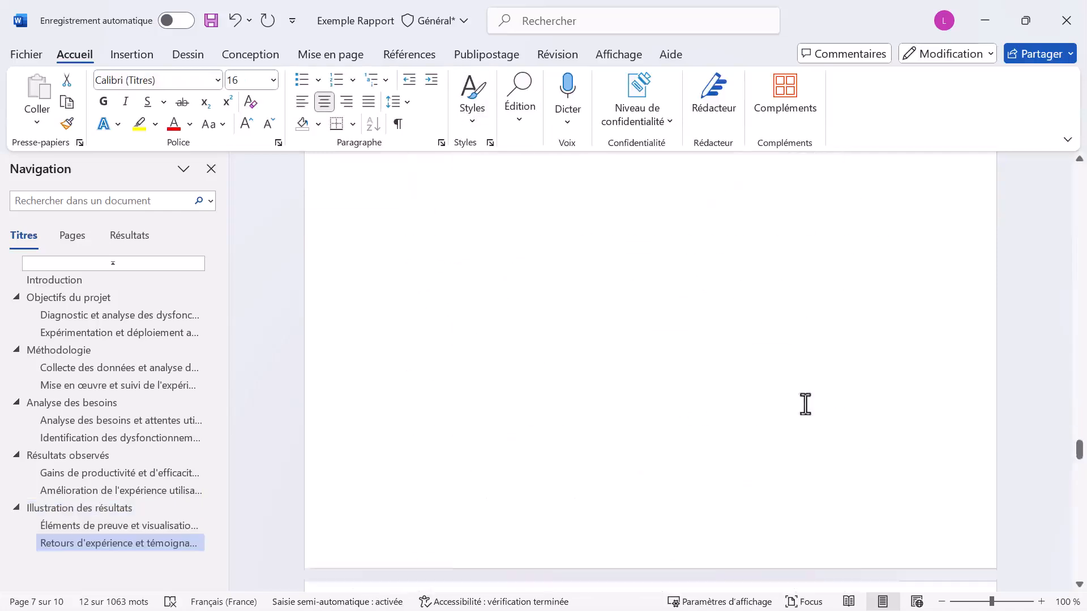
click(363, 290)
click(472, 120)
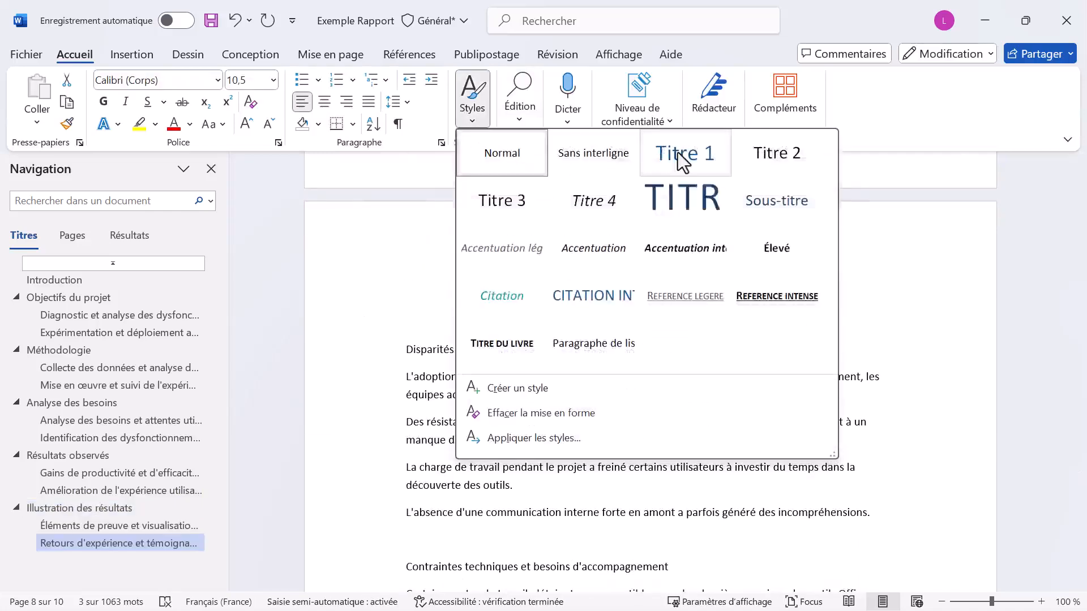
click(682, 152)
Apply the Titre 2 style at once to "Disparités d'adoption et résistances organisationnelles" and "Contraintes techniques et besoins d'accompagnement".
click(368, 350)
ctrl+click(358, 567)
click(481, 115)
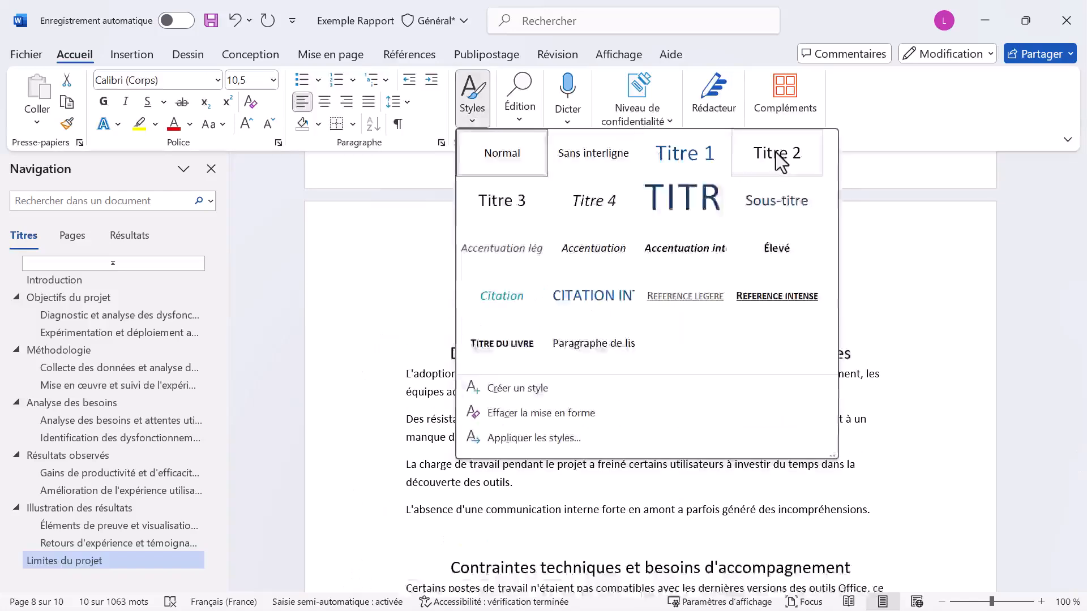
click(779, 153)
Apply the Titre 1 style to the "Recommandations" heading on page 9.
scroll(721, 245, down, 10)
scroll(721, 244, down, 3)
click(348, 180)
click(472, 113)
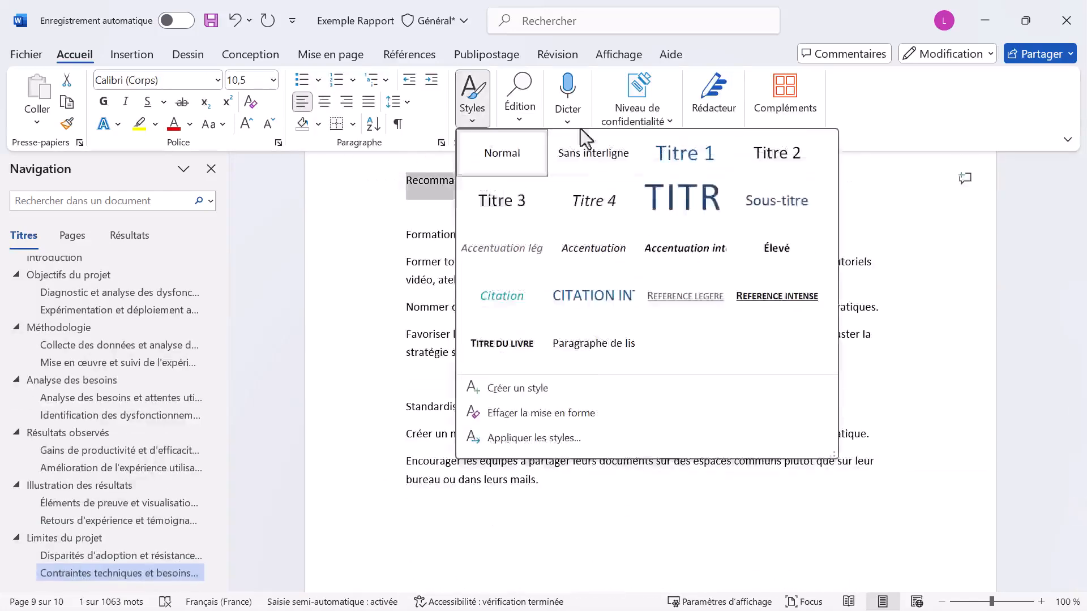
click(685, 151)
Select the two subheadings under "Recommandations", on formation and on standardisation, together and apply the Titre 2 style to both.
click(360, 241)
ctrl+click(360, 415)
click(472, 114)
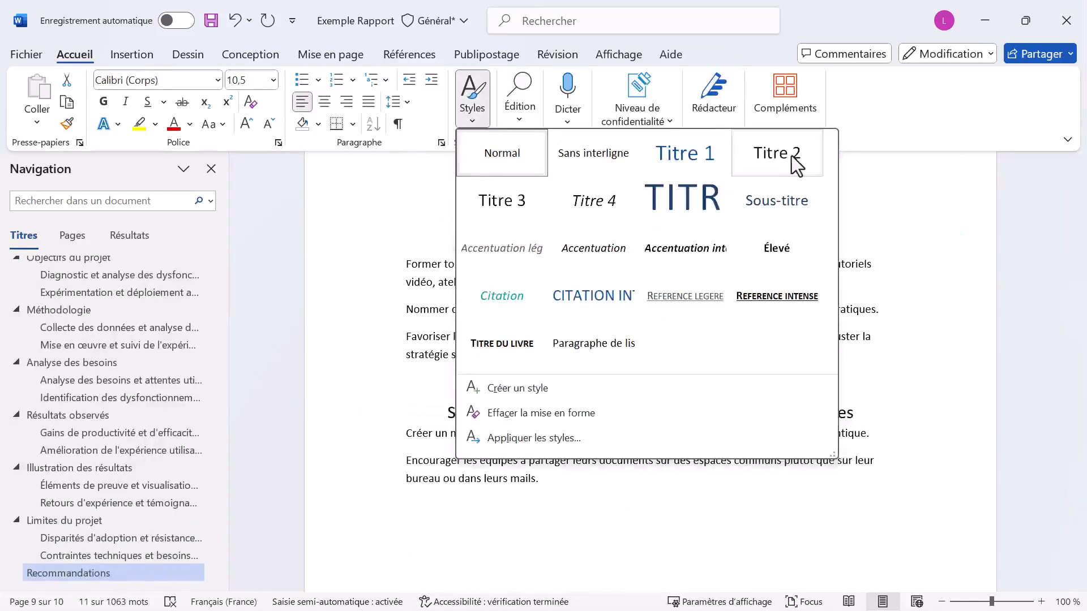
click(796, 164)
Apply the Titre 1 style to the "Conclusion" heading on page 10.
scroll(715, 311, down, 5)
click(362, 194)
click(472, 108)
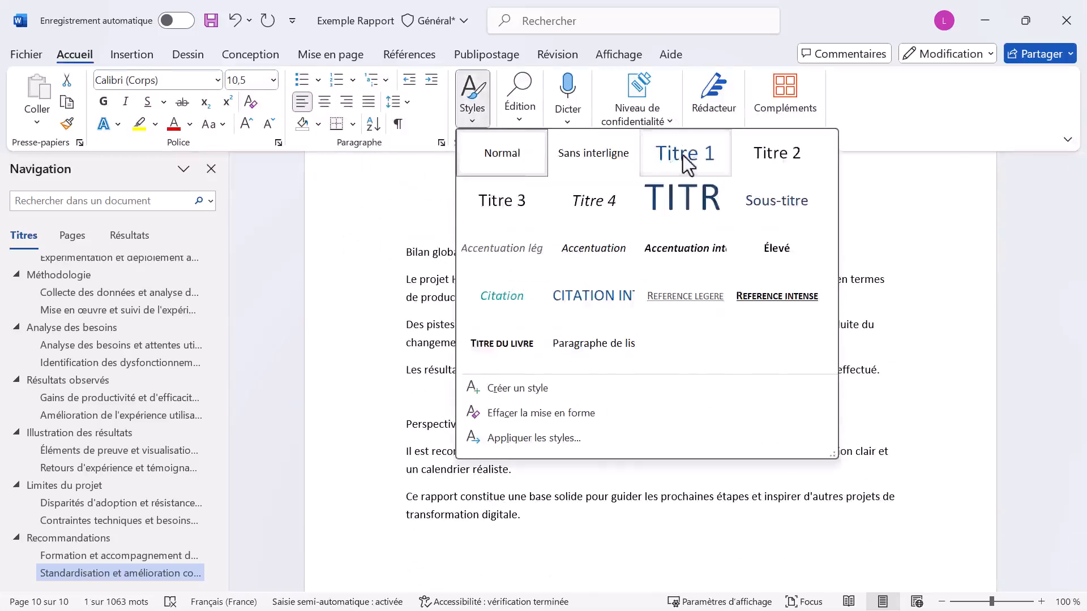
click(686, 156)
Apply the Titre 2 style at once to "Bilan global et validation de la démarche" and "Perspectives d'extension et recommandations", then clear the selection.
click(360, 253)
ctrl+click(356, 426)
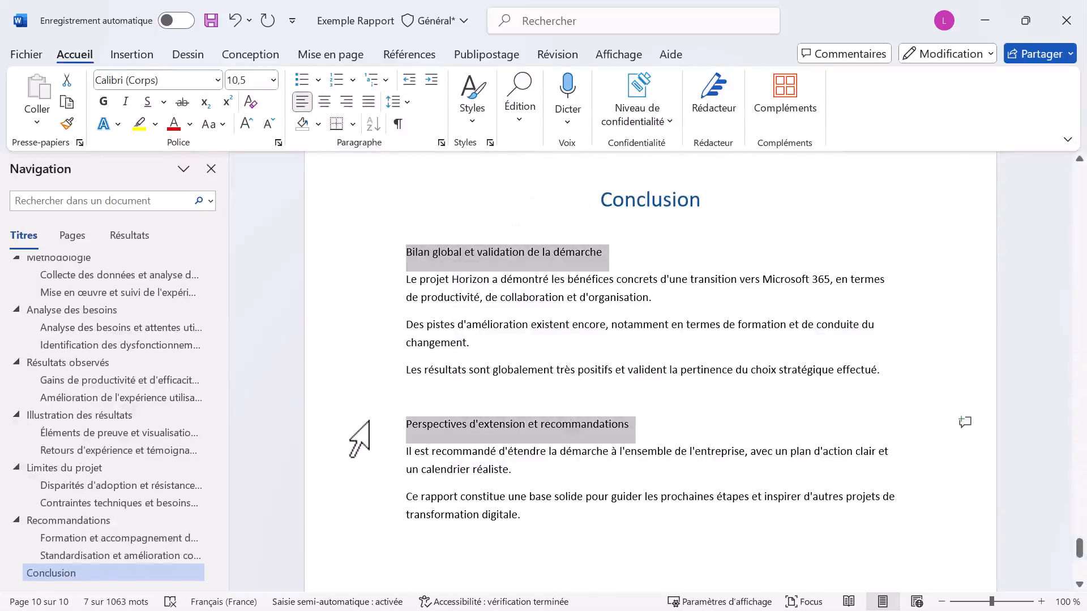
click(470, 127)
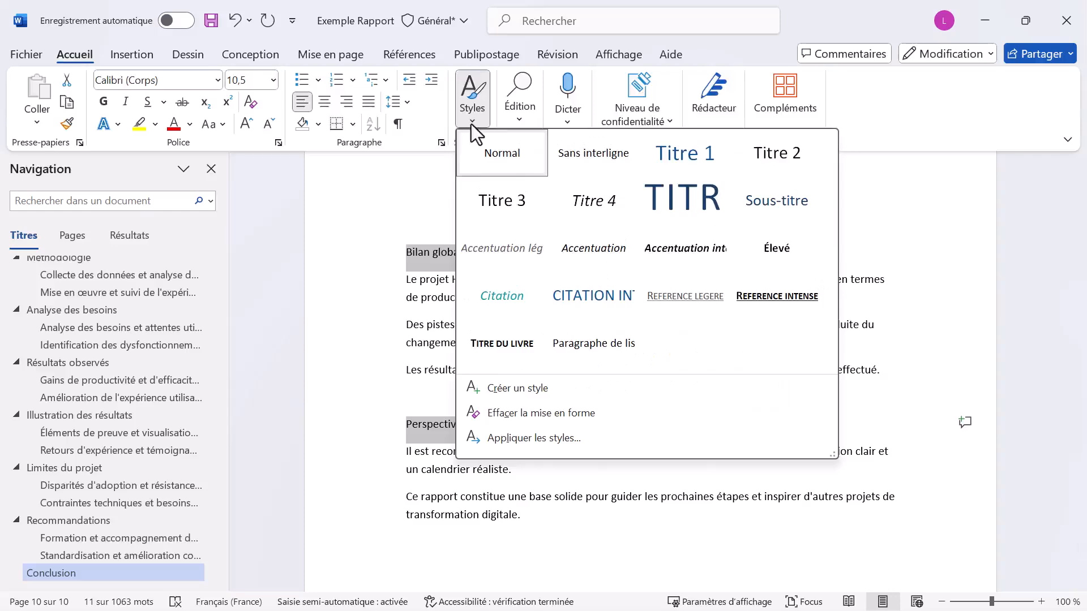
click(785, 155)
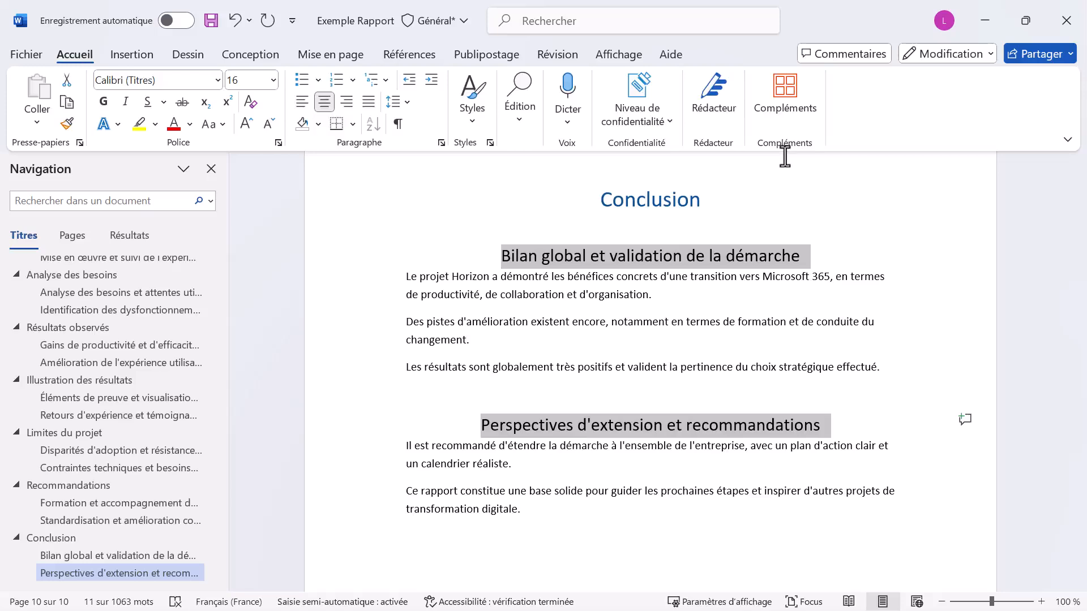
click(681, 375)
Check the heading outline by jumping back through several subheadings, from "Disparités d'adoption et résistances organisationnelles" up to "Introduction".
scroll(684, 380, up, 5)
scroll(684, 384, up, 10)
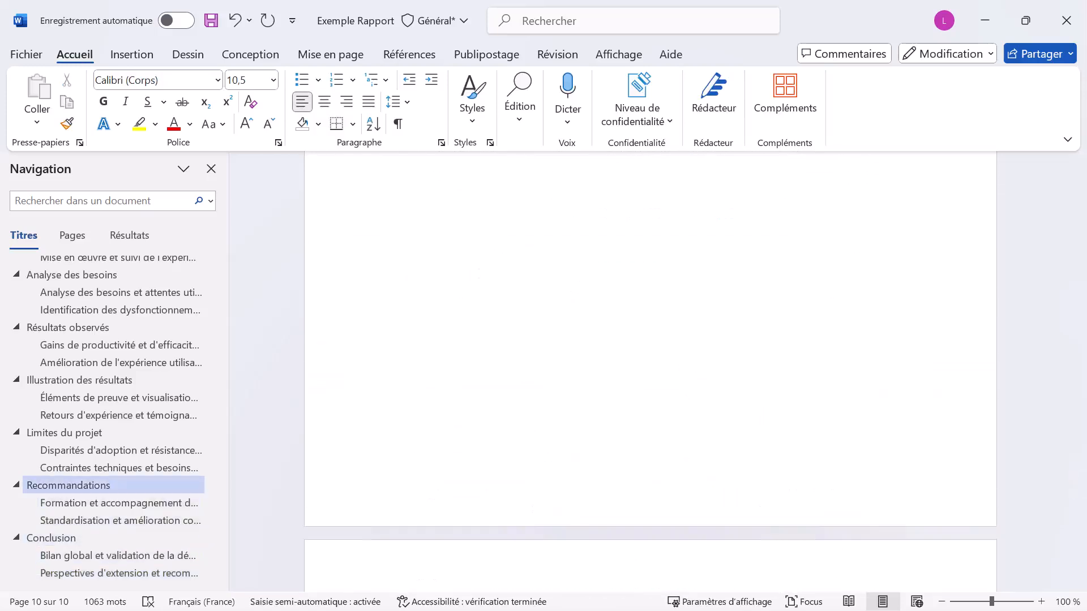
click(74, 451)
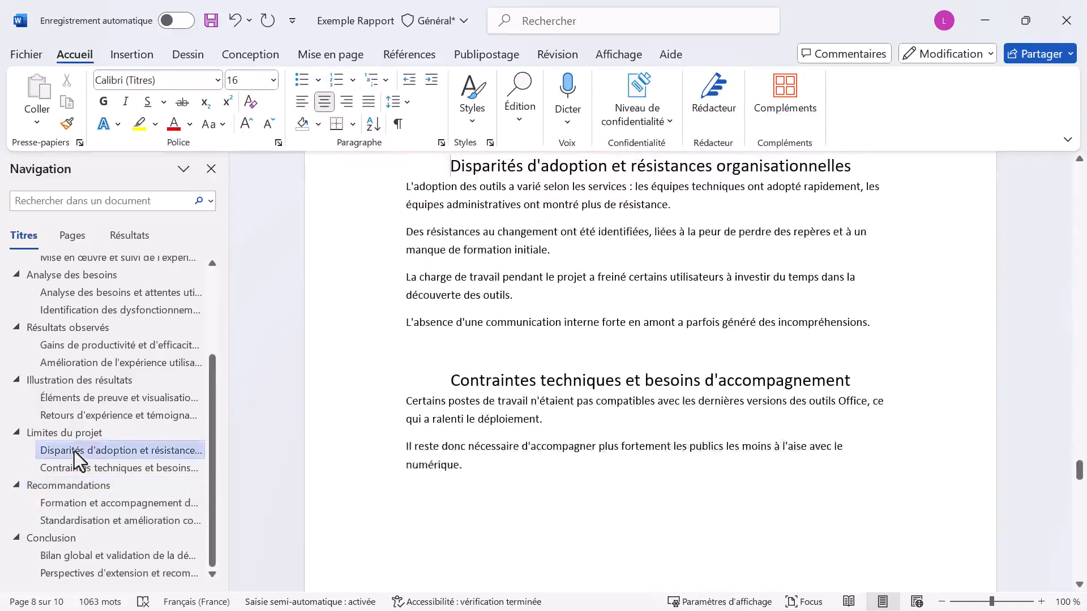
click(86, 414)
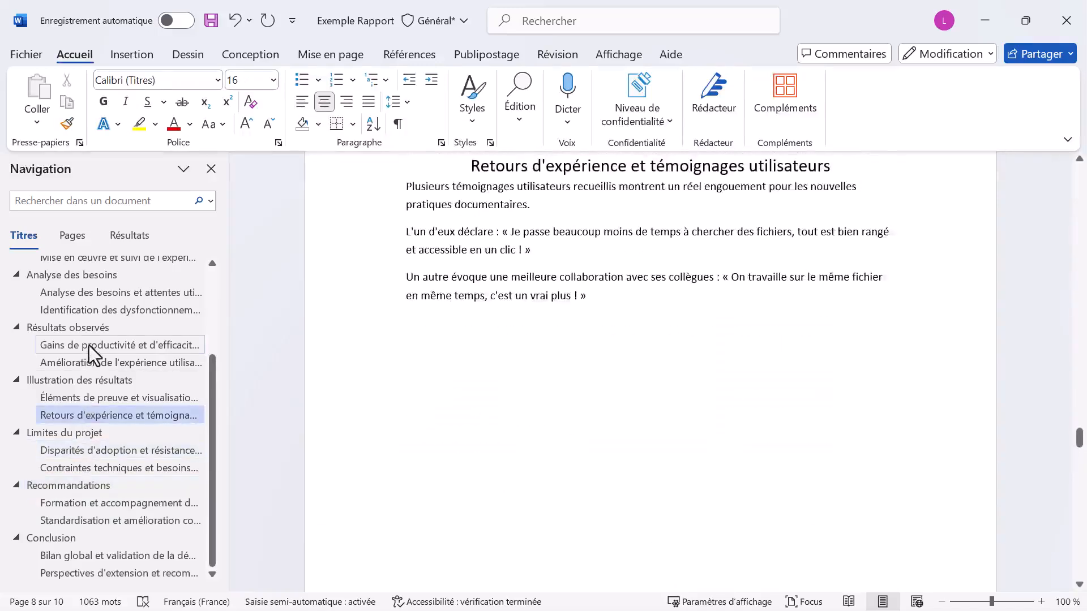
click(90, 346)
click(84, 293)
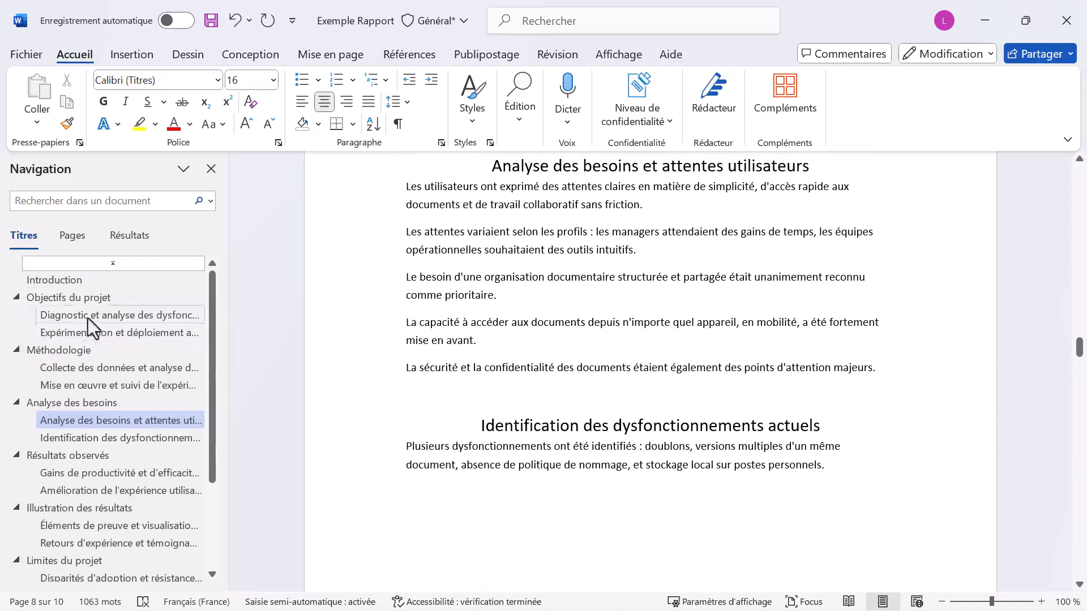
click(61, 283)
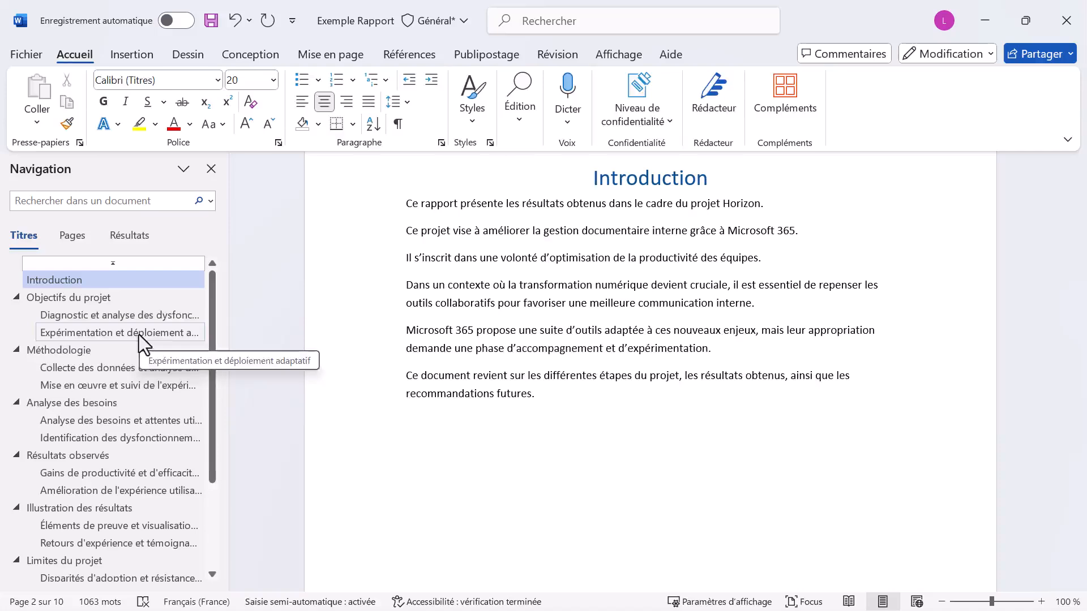
Close the navigation pane and display it again.
click(211, 169)
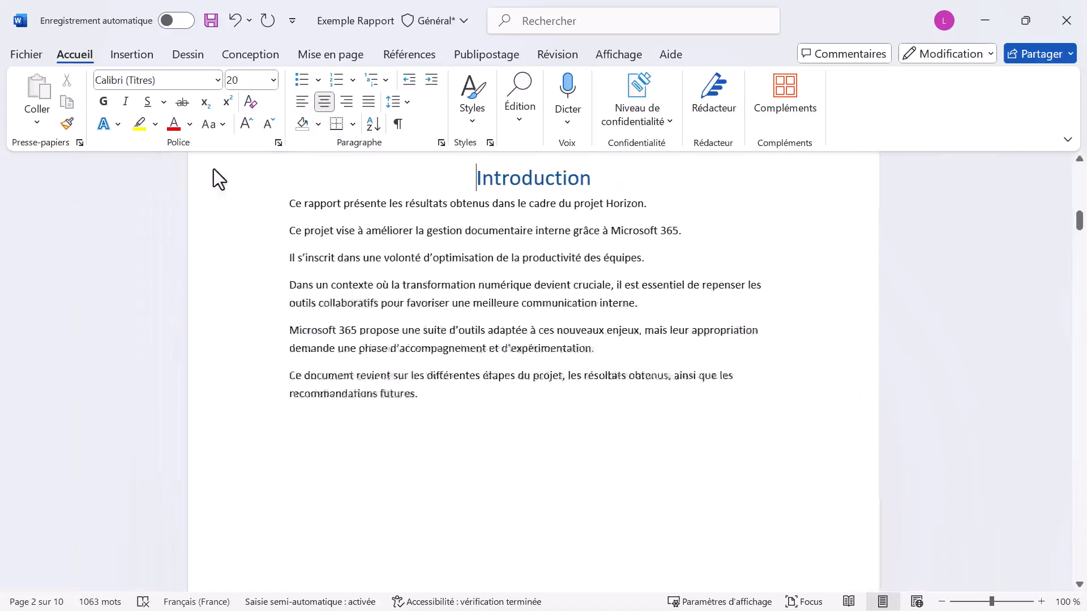
click(631, 55)
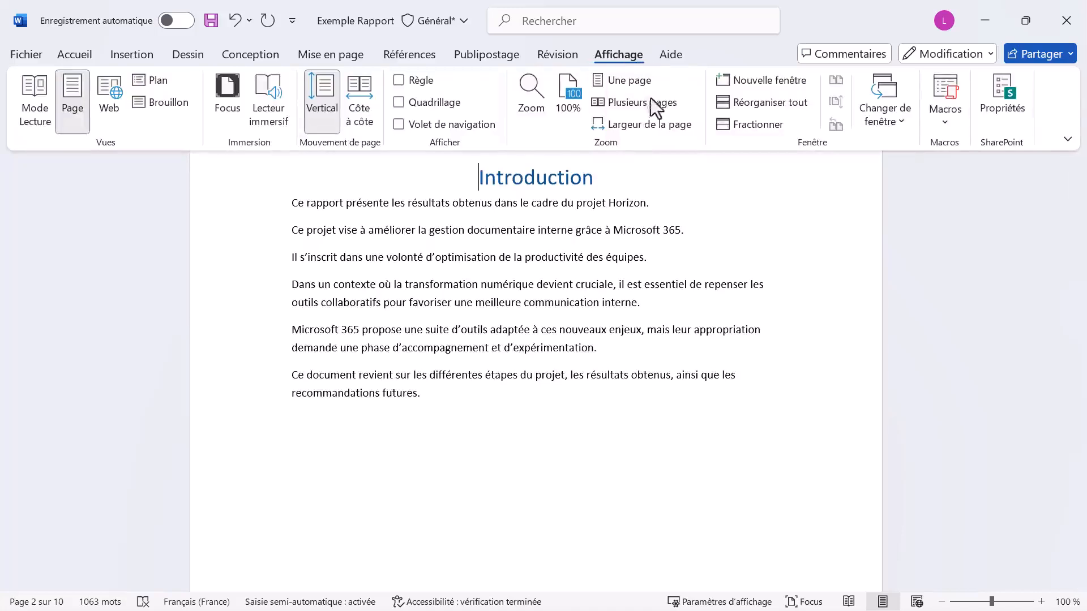
click(400, 124)
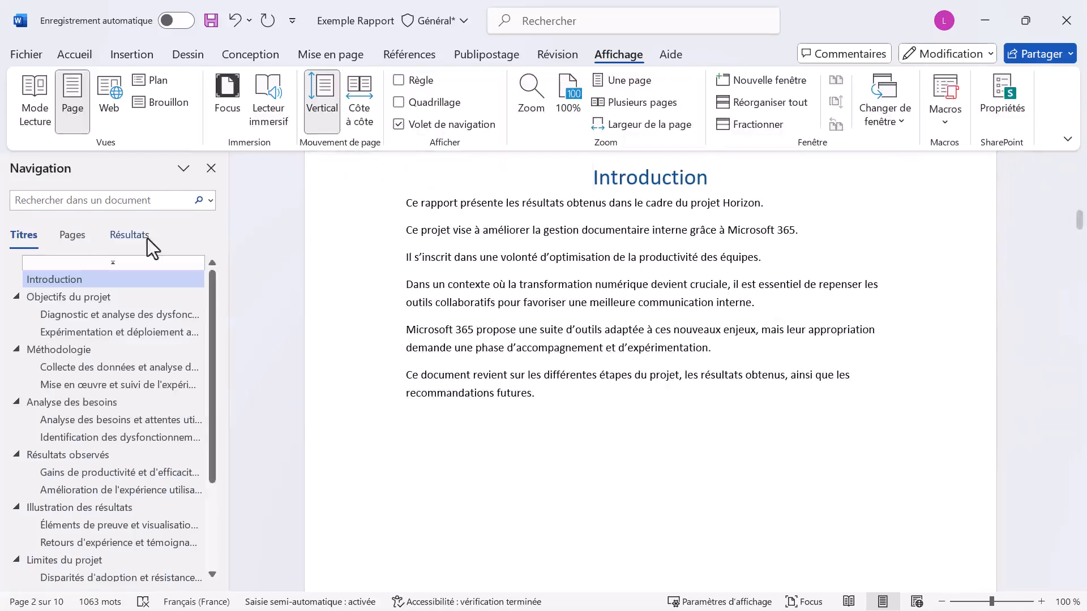
Look through the heading outline and jump to the "Diagnostic et analyse des dysfonctionnements" subsection.
scroll(144, 344, down, 3)
scroll(143, 344, up, 3)
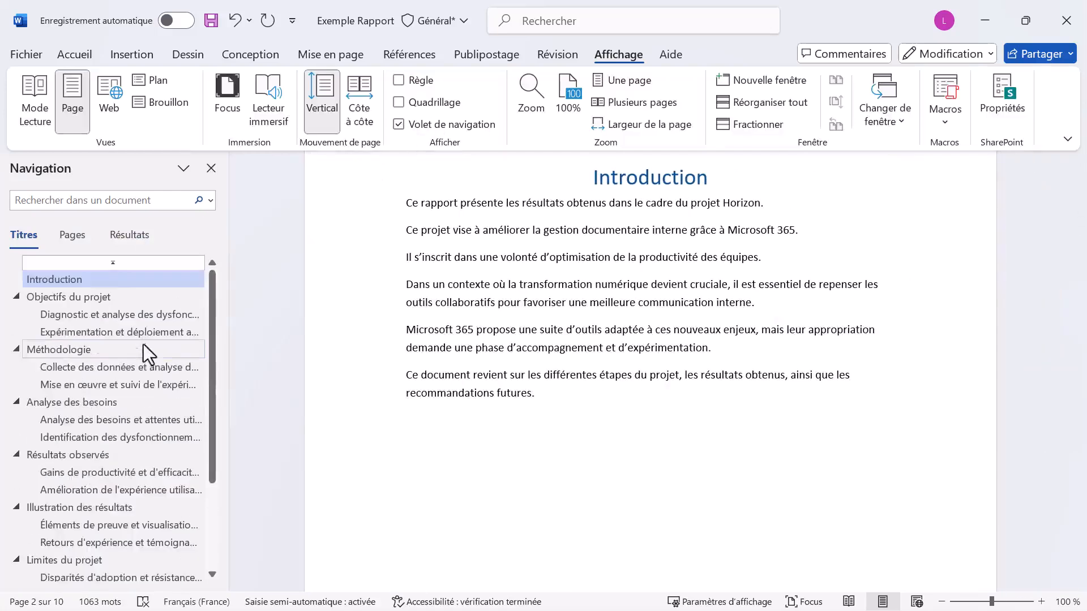
click(138, 319)
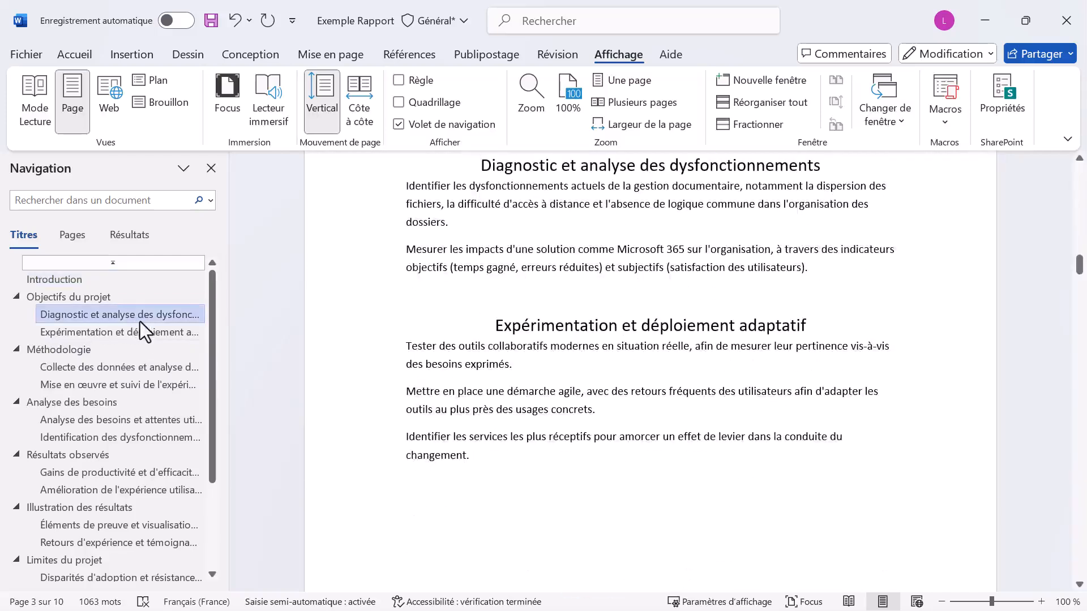